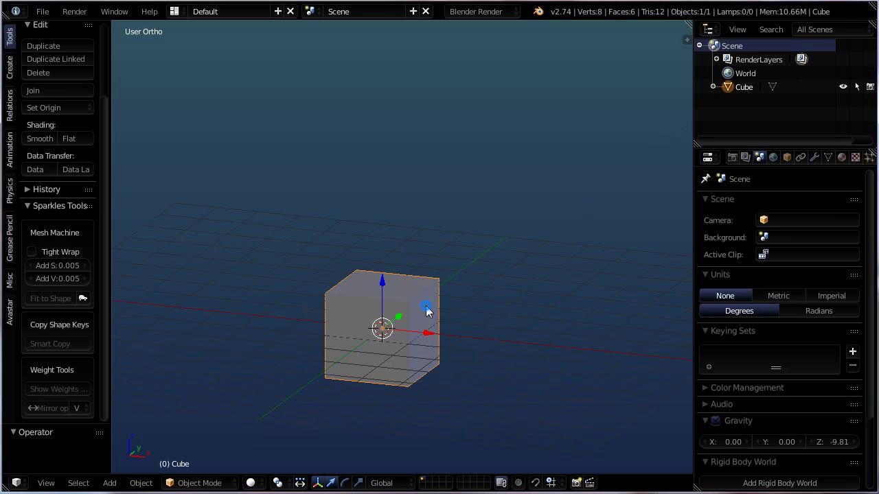
Step: Start and cancel a move and a resize of the cube, leaving it unchanged
key("g")
key("r")
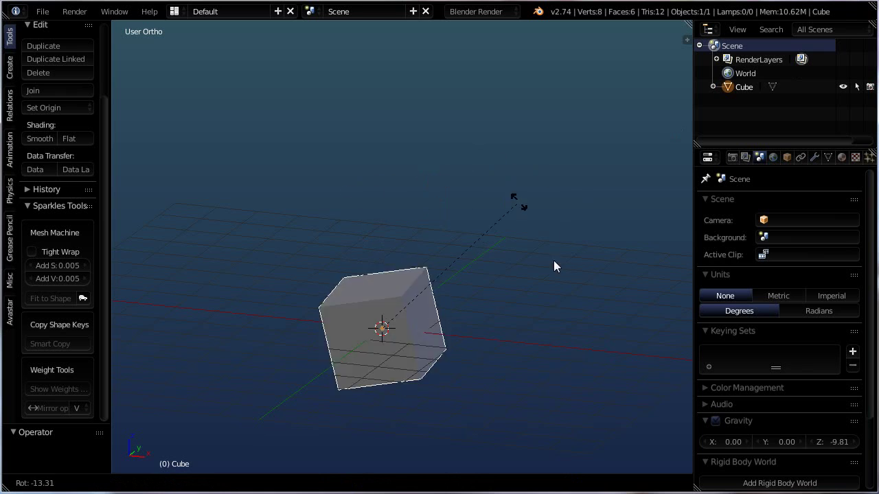
key("s")
key("Escape")
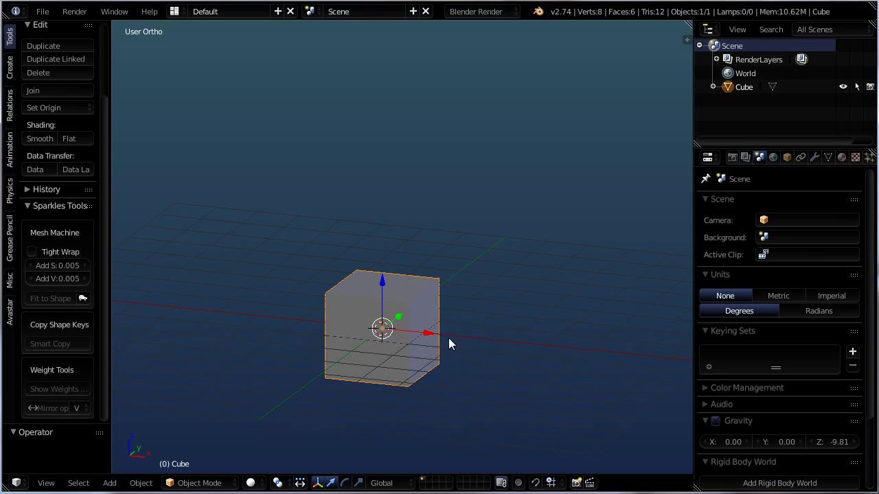
Step: In Edit Mode, select the cube's four right-face vertices and trial a move and scale without applying
key("Tab")
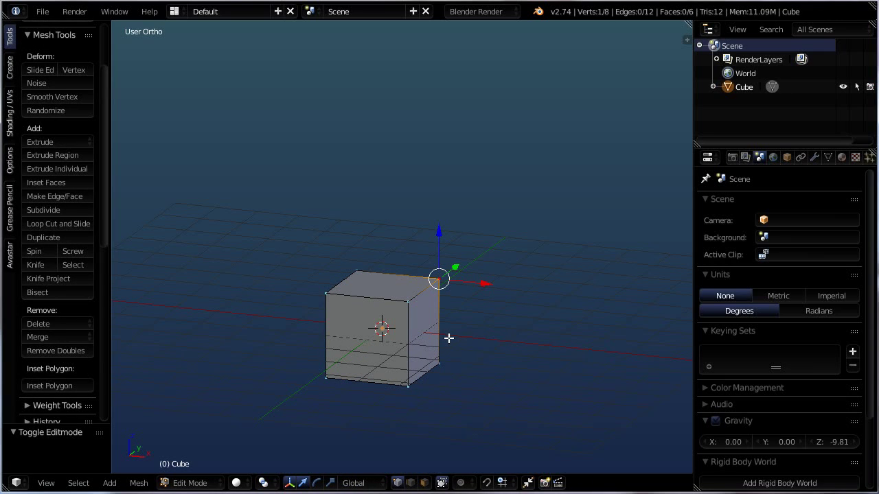
right_click(445, 359)
right_click(420, 382, "shift")
right_click(439, 281, "shift")
right_click(410, 383, "shift")
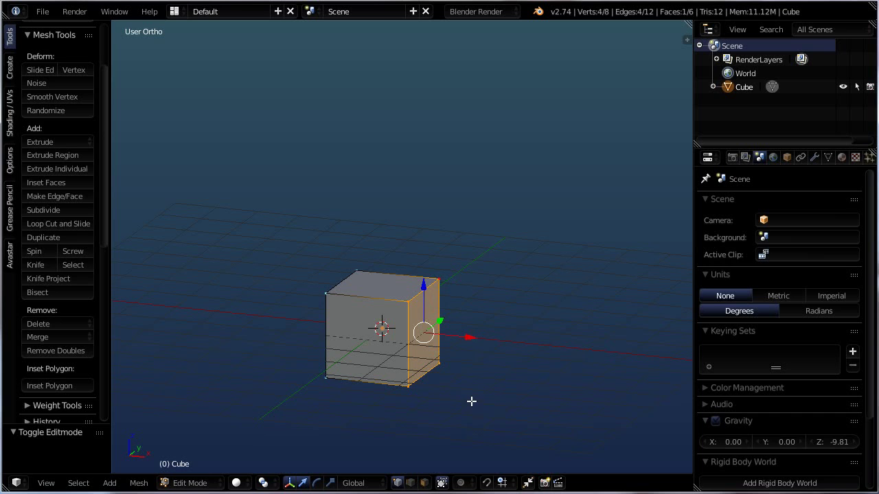
key("g")
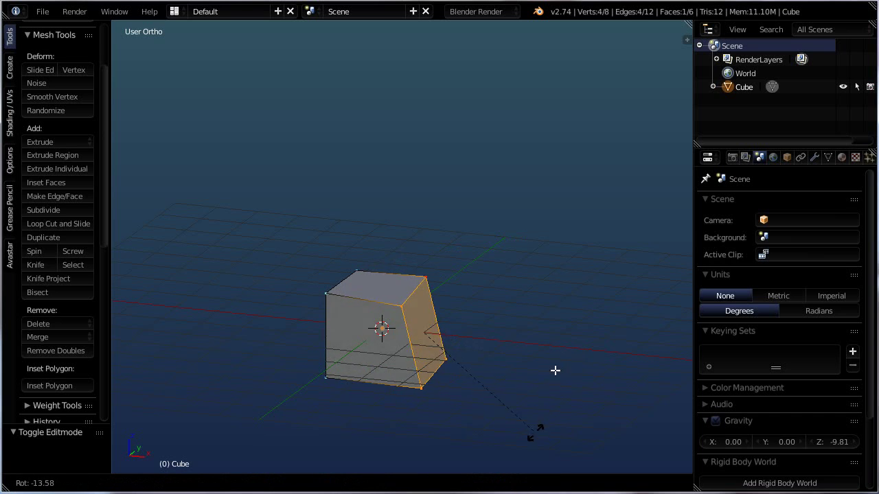
key("Escape")
key("s")
key("Escape")
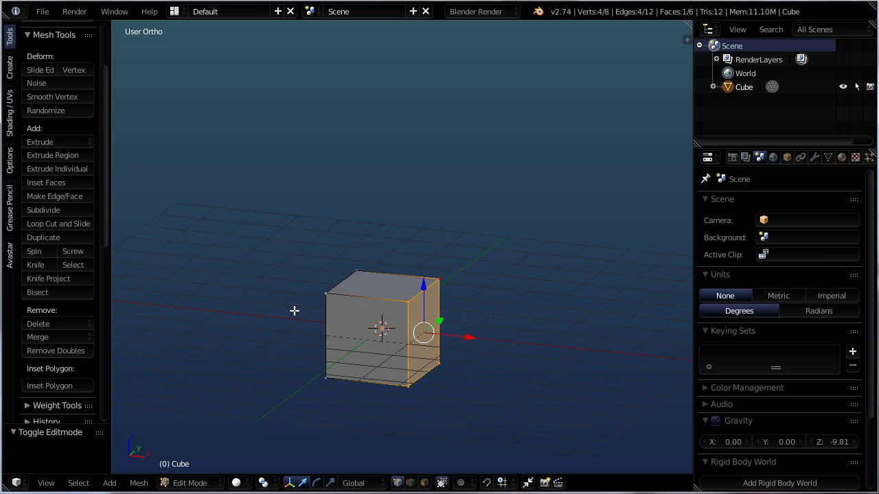
Step: Back in Object Mode, trial an enlargement of the cube, then toggle Edit Mode on and off
key("Tab")
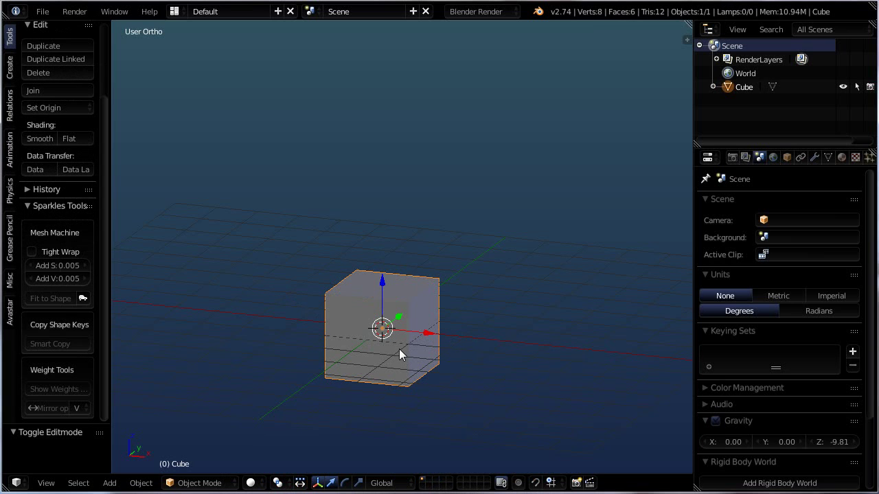
key("s")
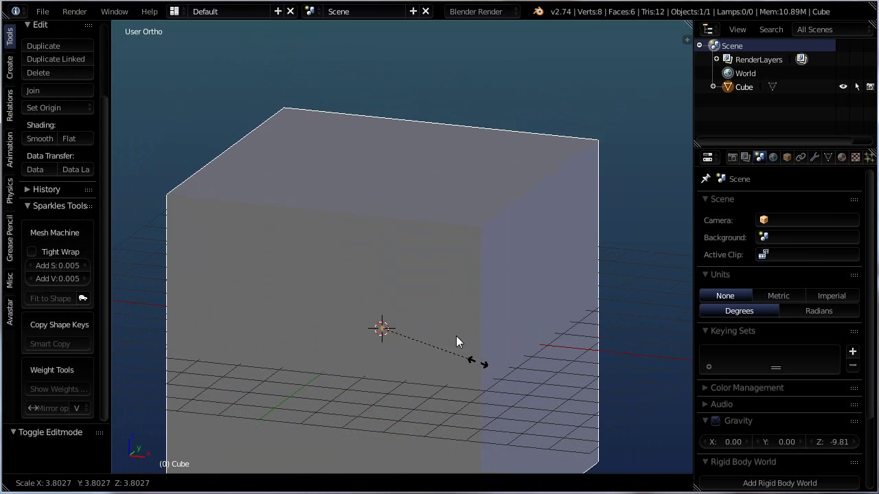
key("Escape")
key("Tab")
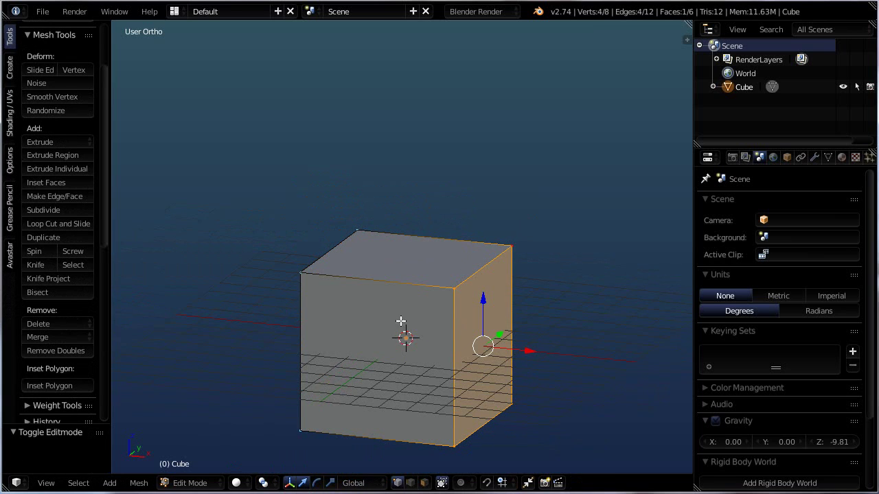
key("Tab")
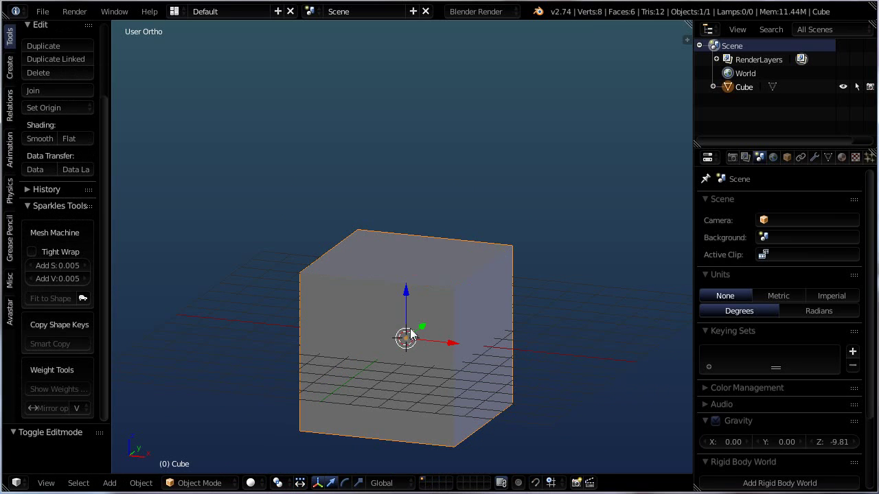
Step: In Edit Mode, pull the cube's top-right vertex up and out into a spike, then reposition it
key("Tab")
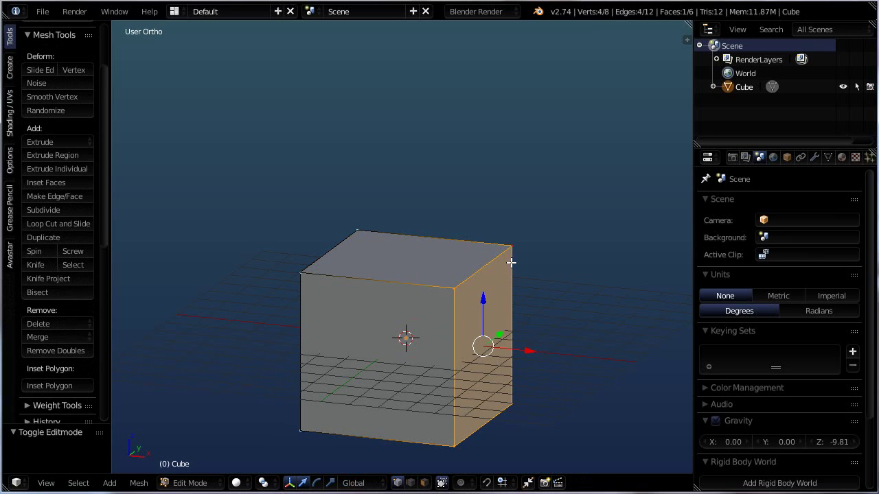
right_click(513, 245)
key("g")
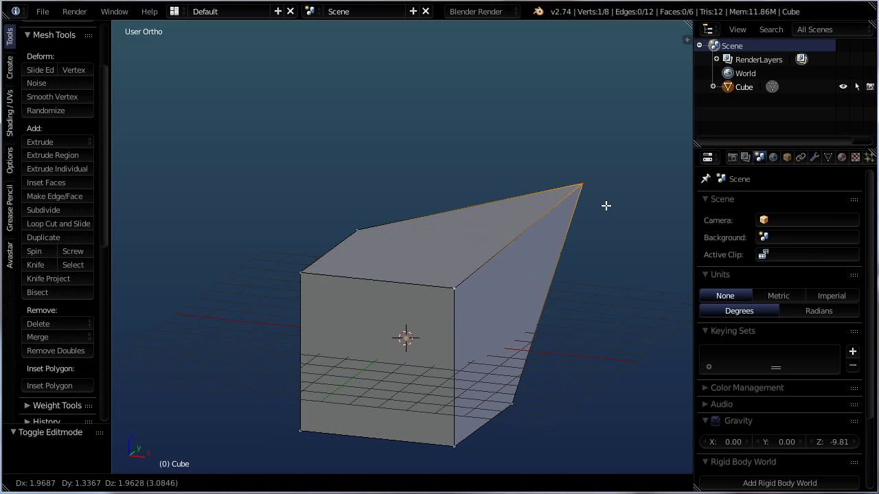
left_click(610, 201)
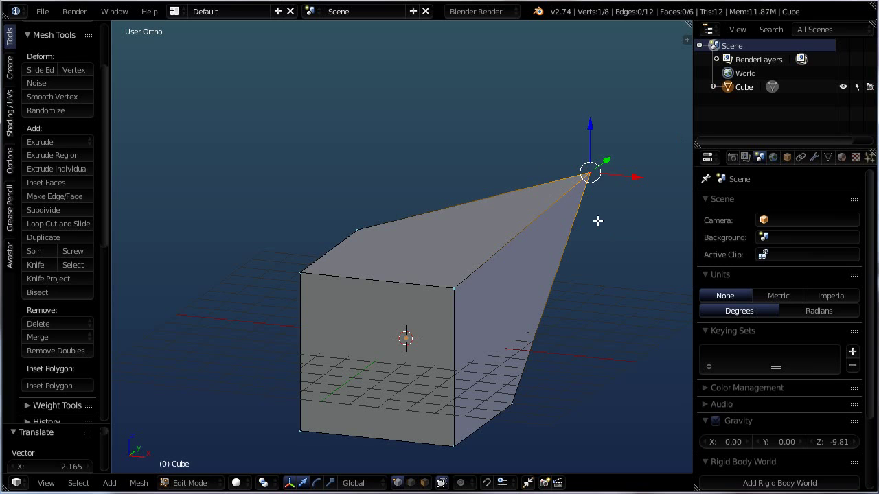
key("g")
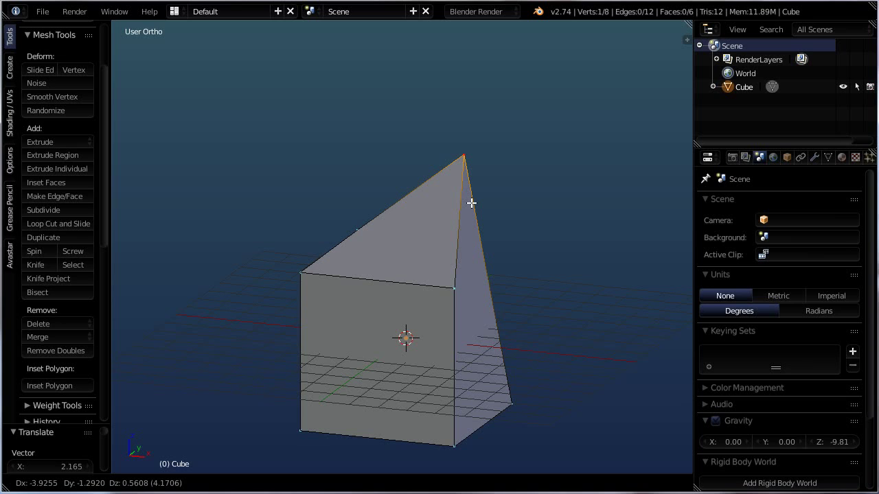
left_click(484, 200)
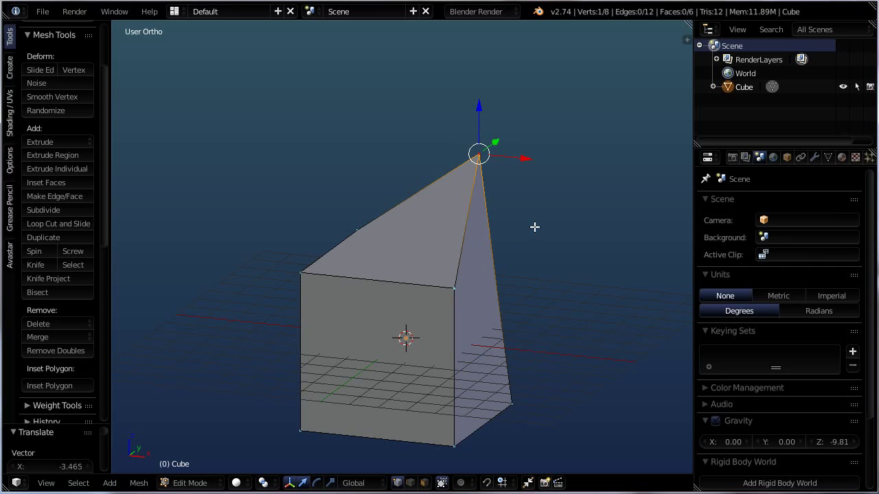
Step: Nudge the corner vertex with alternating Z- and X-constrained moves until the right face leans slightly
key("g")
key("z")
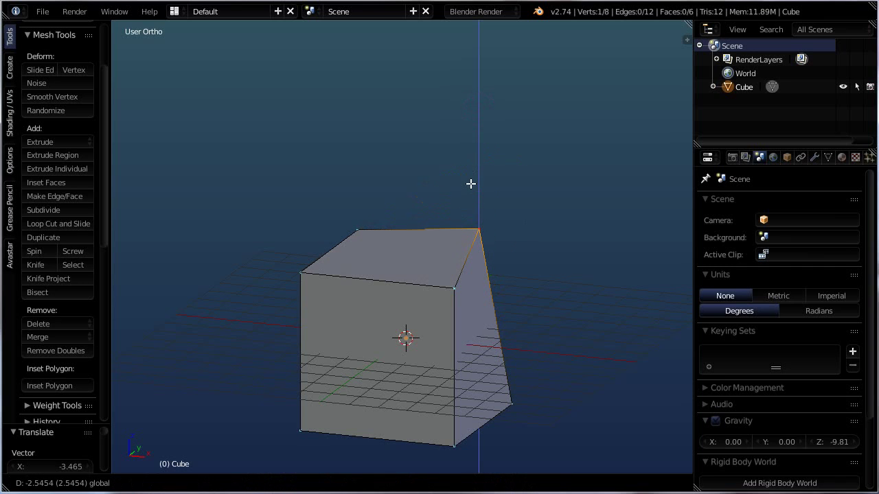
left_click(471, 184)
key("g")
key("x")
left_click(515, 201)
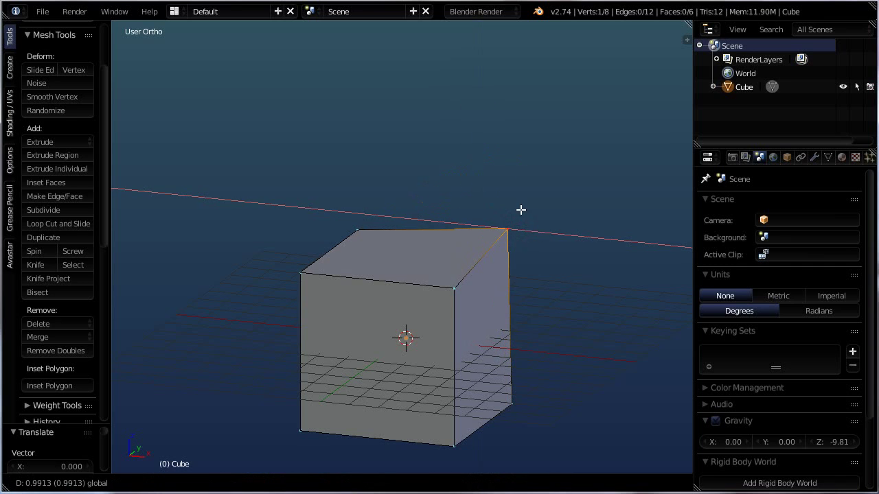
key("g")
key("z")
left_click(542, 227)
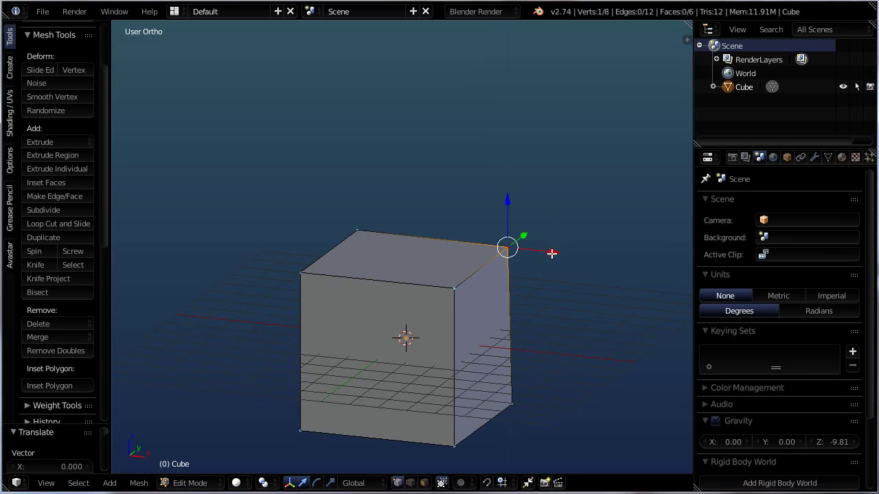
key("g")
key("x")
left_click(562, 301)
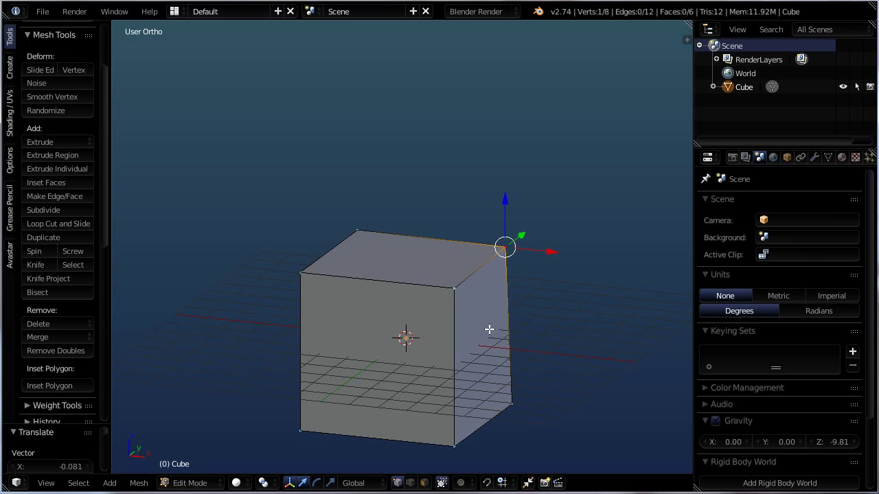
Step: Return the cube to Object Mode, reframe the view, and show its empty modifier stack
key("Tab")
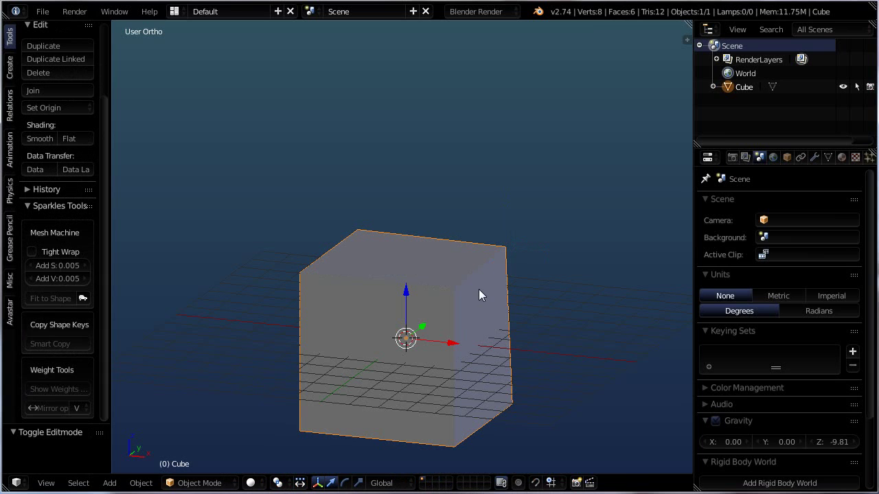
middle_click_drag(492, 296, 465, 294)
scroll(465, 307, "down", 2)
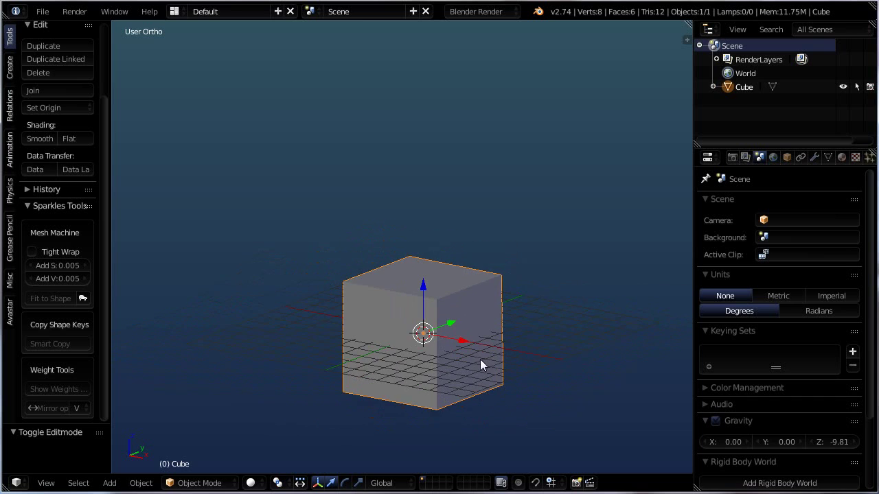
middle_click_drag(477, 349, 455, 303, "shift")
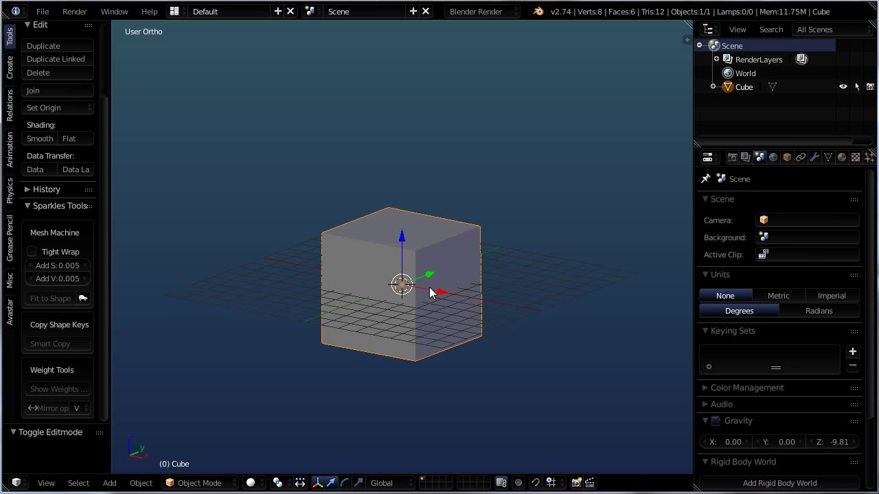
left_click(812, 158)
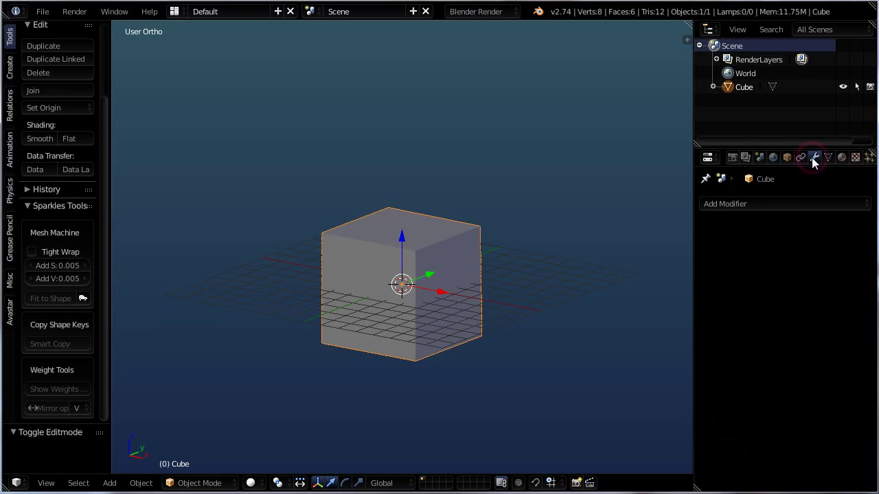
middle_click_drag(417, 283, 399, 303)
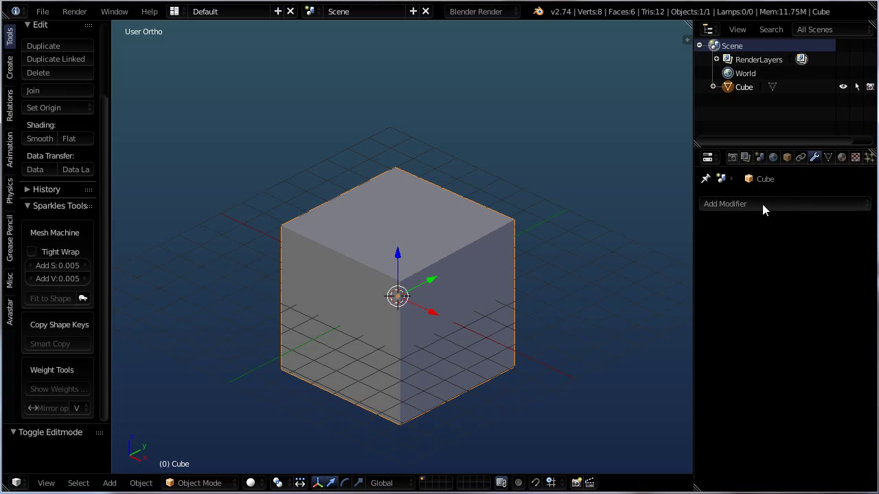
Step: Add a Simple Deform modifier from the Deform list, twisting the cube 45° by default
left_click(762, 204)
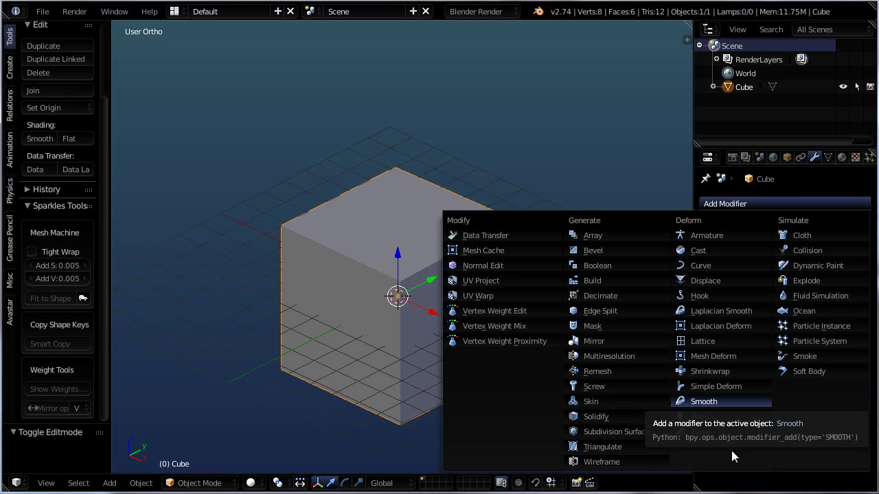
left_click(722, 384)
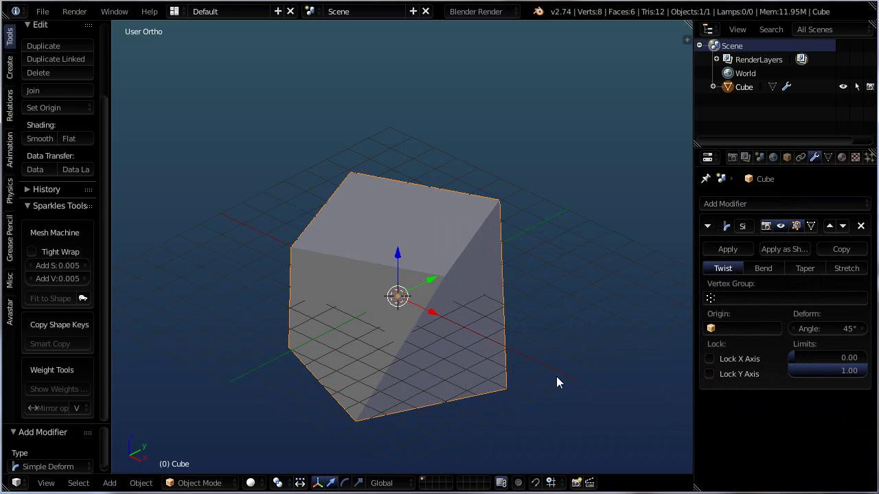
Step: Widen the properties area until 'SimpleDeform' shows in full, and fold its settings panel
left_click(707, 229)
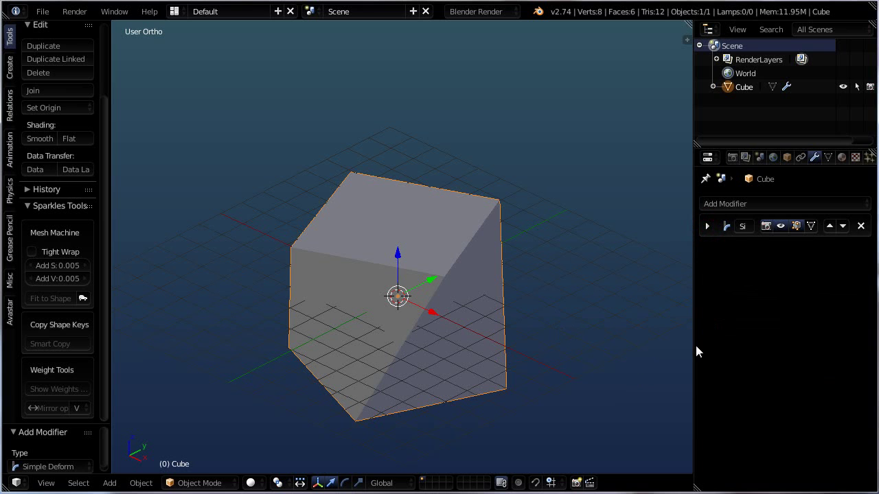
left_click_drag(693, 345, 629, 338)
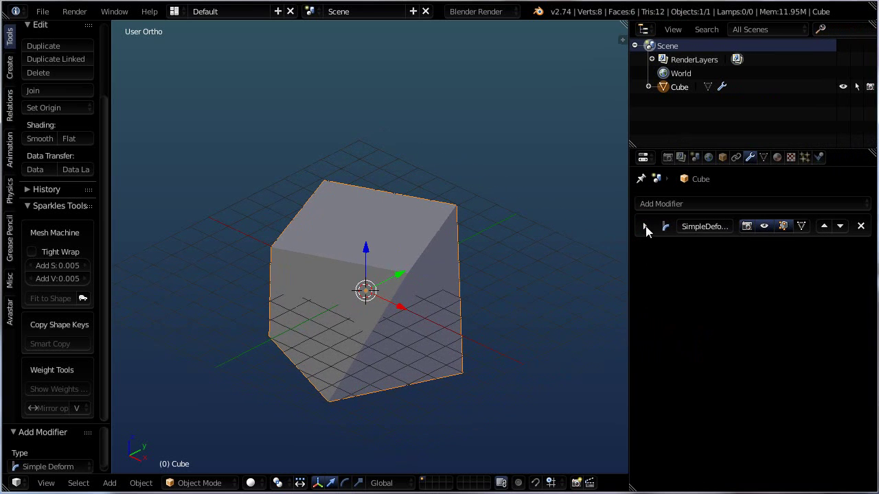
left_click(645, 226)
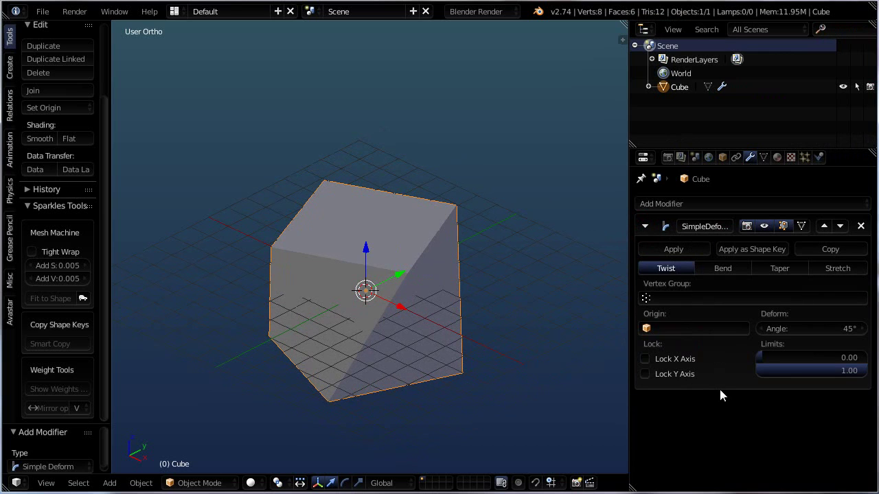
left_click(645, 226)
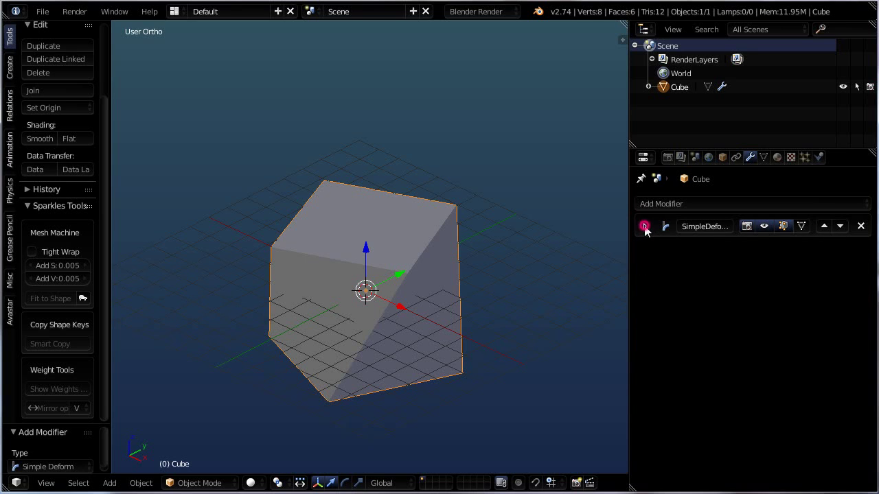
left_click(645, 226)
left_click(645, 226)
left_click_drag(629, 276, 593, 275)
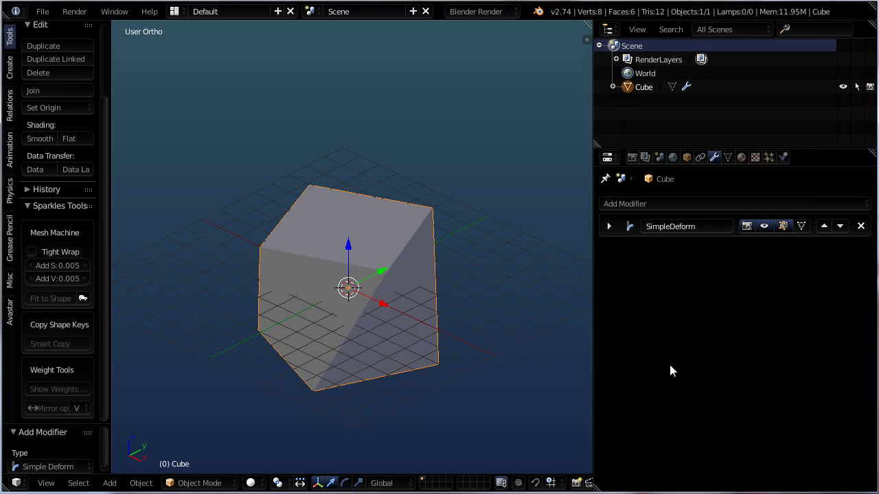
left_click(609, 228)
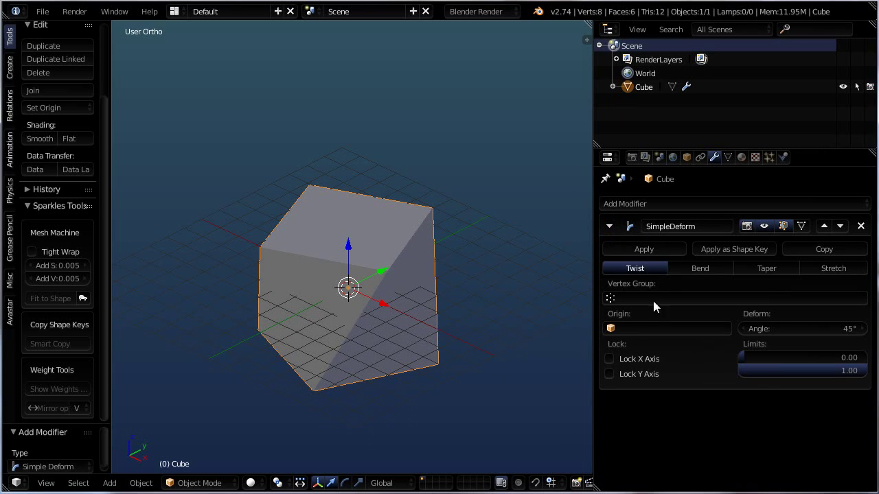
left_click(609, 228)
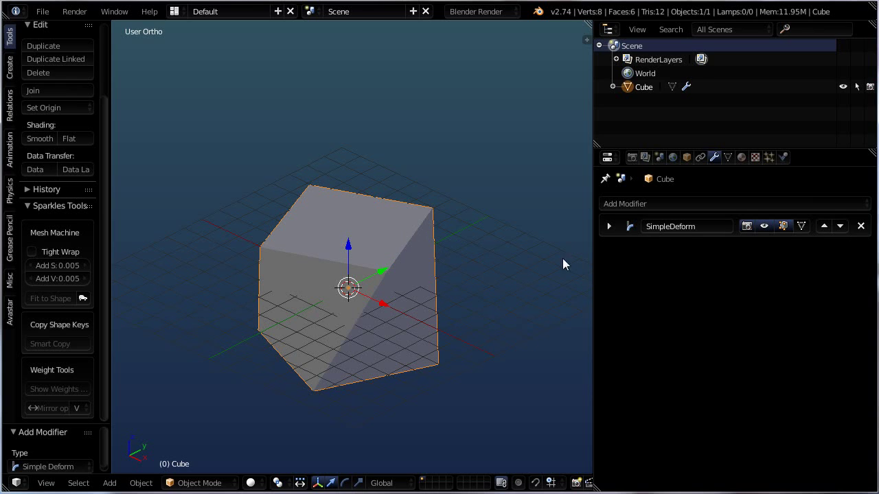
Step: Toggle the SimpleDeform twist's viewport display off and back on
left_click(766, 229)
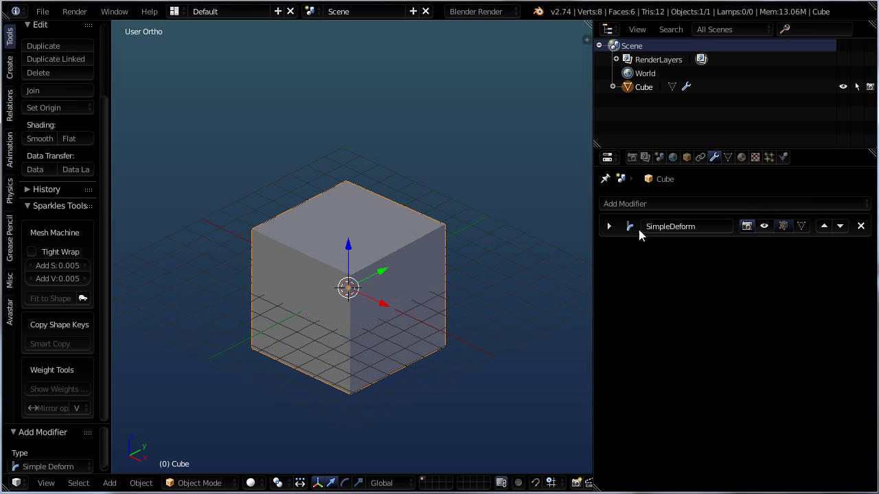
mouse_move(326, 341)
middle_mouse_down()
mouse_move(426, 369)
mouse_move(484, 287)
middle_mouse_up()
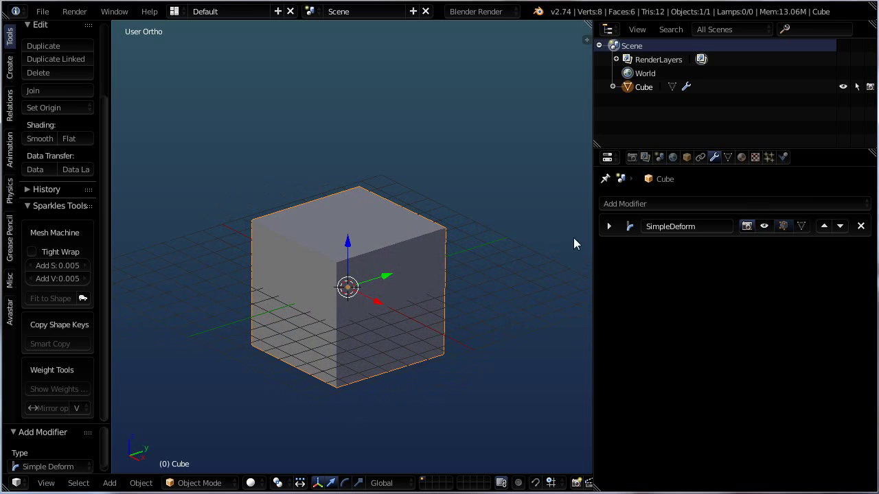
left_click(765, 227)
left_click(764, 227)
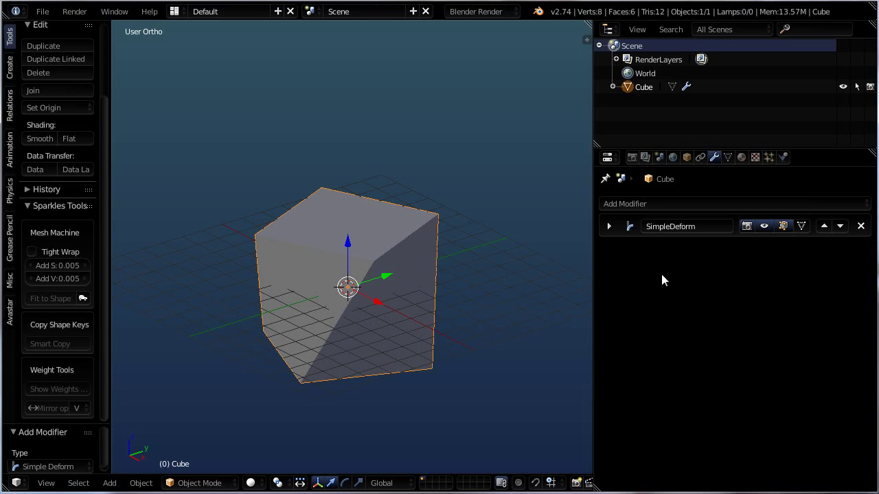
Step: Show the twist in Edit Mode, shift a top corner vertex 1.75 along X, and enable On Cage
left_click(784, 226)
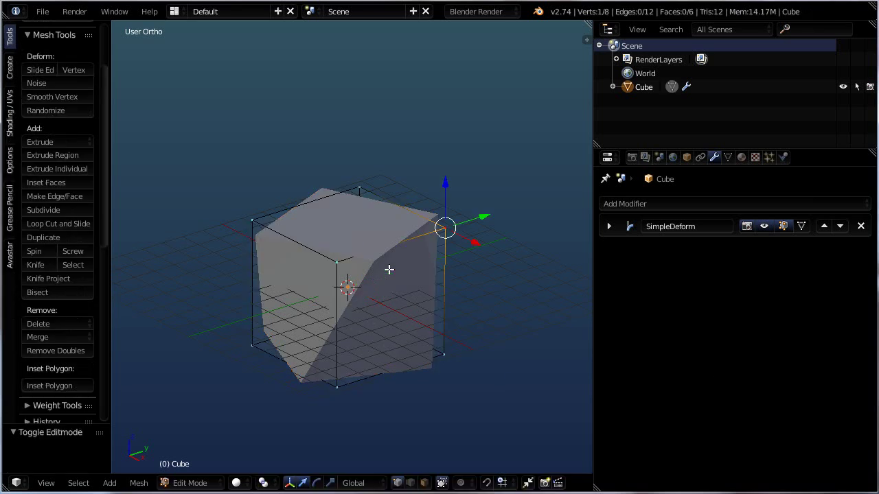
key("g")
key("x")
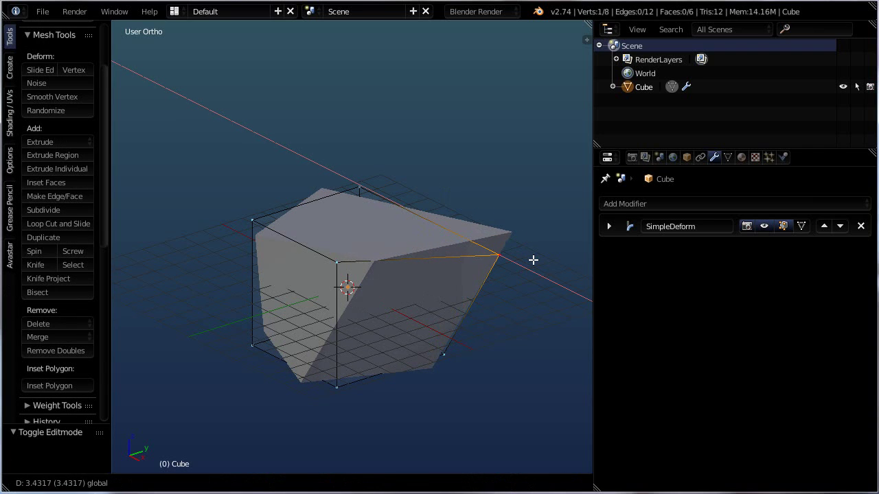
left_click(530, 252)
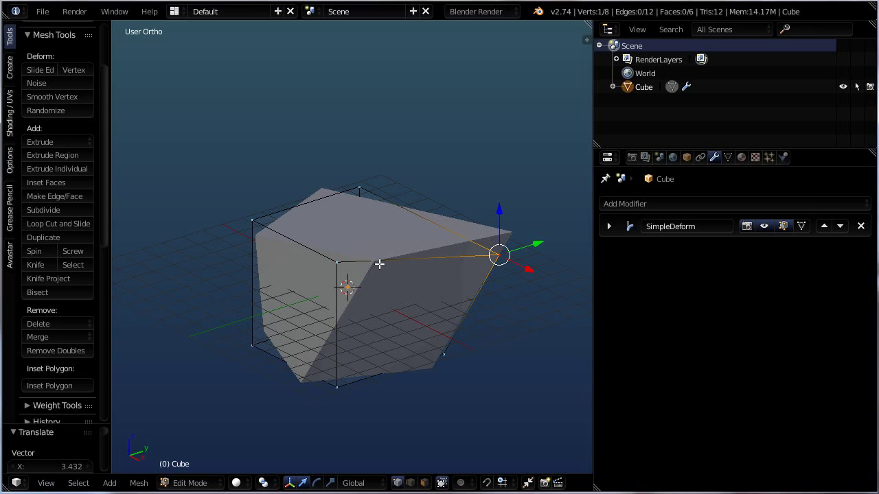
mouse_move(529, 269)
left_mouse_down()
mouse_move(544, 273)
mouse_move(531, 261)
mouse_move(567, 265)
left_mouse_up()
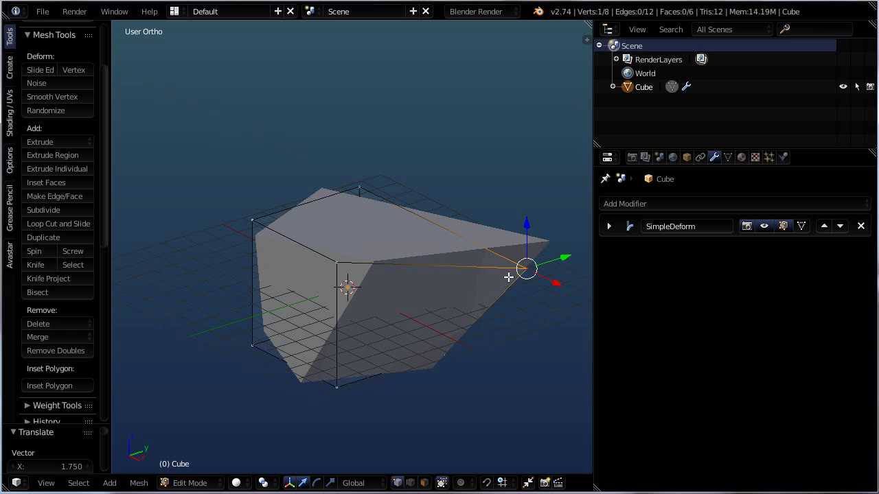
left_click(801, 226)
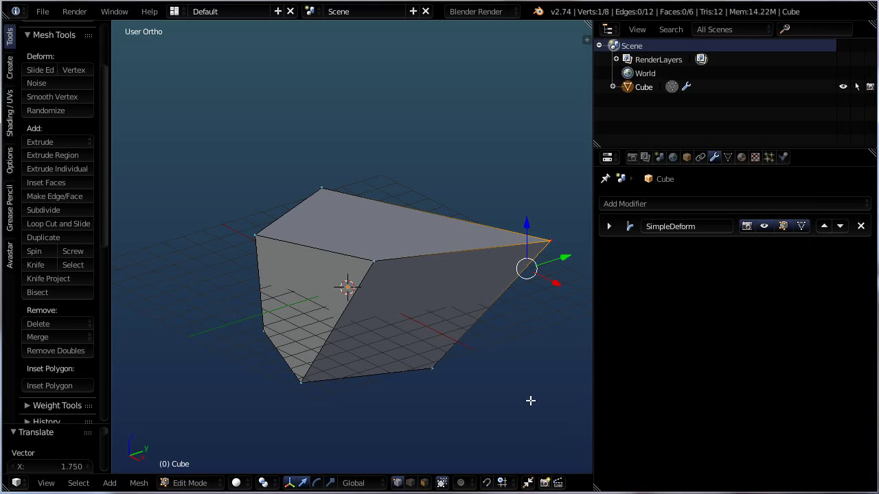
Step: Select the whole mesh and shift it 5.323 along X, away from the origin
key("a")
key("a")
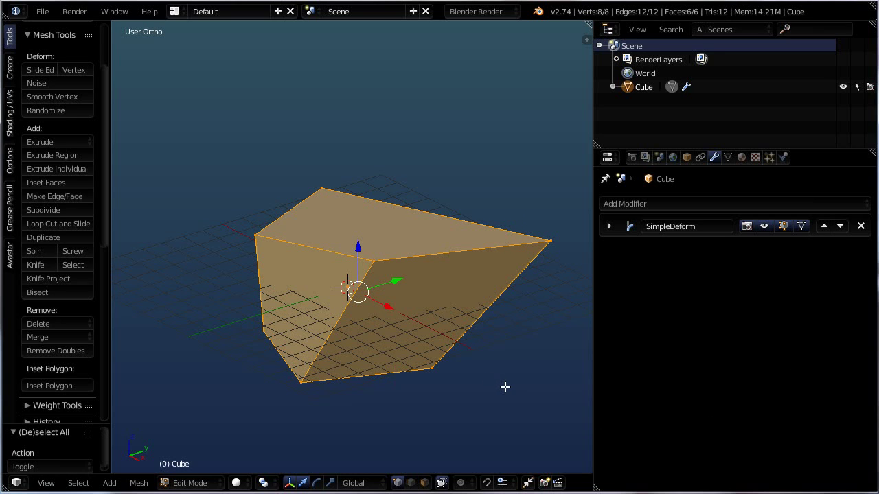
key("w")
key("Escape")
key("g")
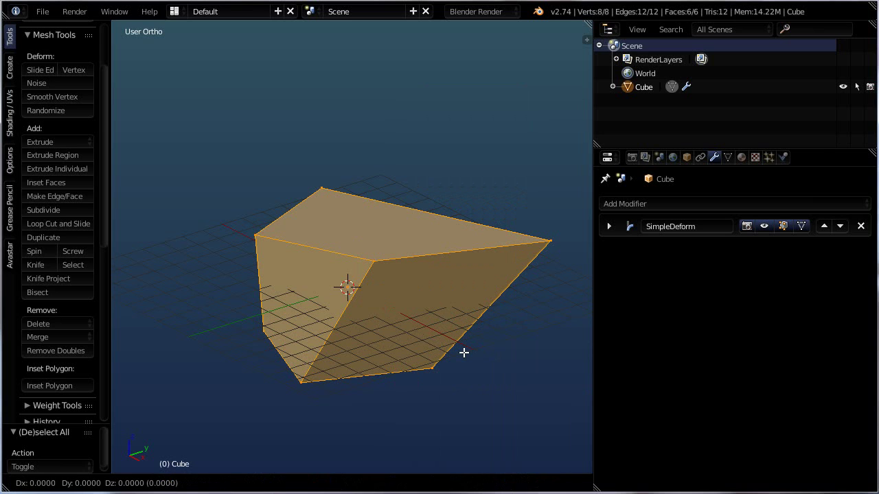
key("x")
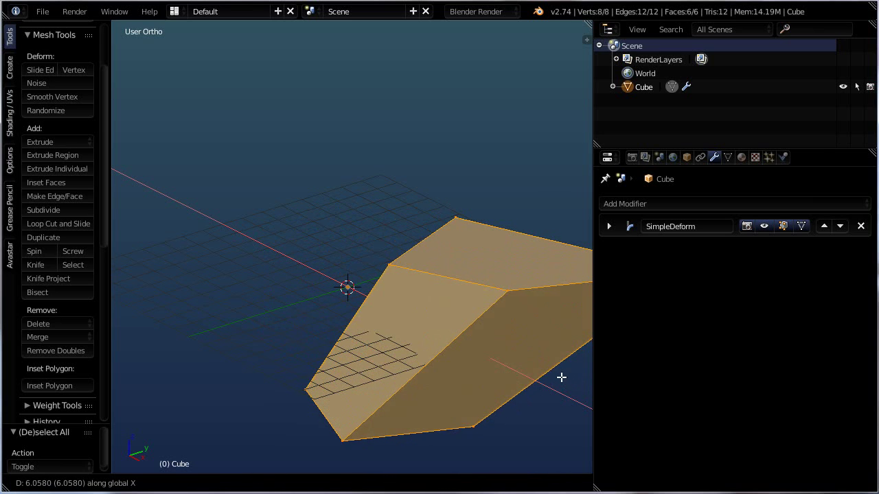
left_click(563, 375)
mouse_move(443, 296)
middle_mouse_down()
mouse_move(455, 375)
mouse_move(527, 370)
mouse_move(308, 307)
middle_mouse_up()
mouse_move(492, 382)
middle_mouse_down()
mouse_move(457, 337)
mouse_move(461, 324)
middle_mouse_up()
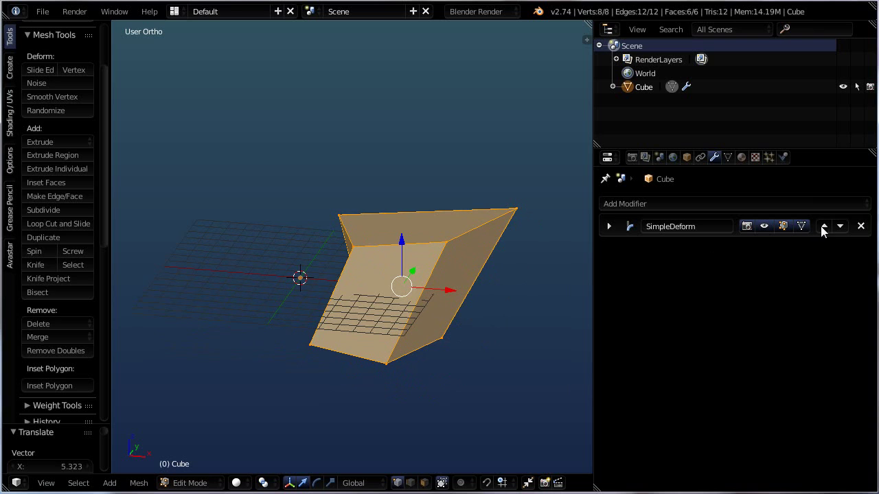
Step: Add an X-axis Mirror modifier below Simple Deform, creating a twisted copy across the origin
left_click(671, 204)
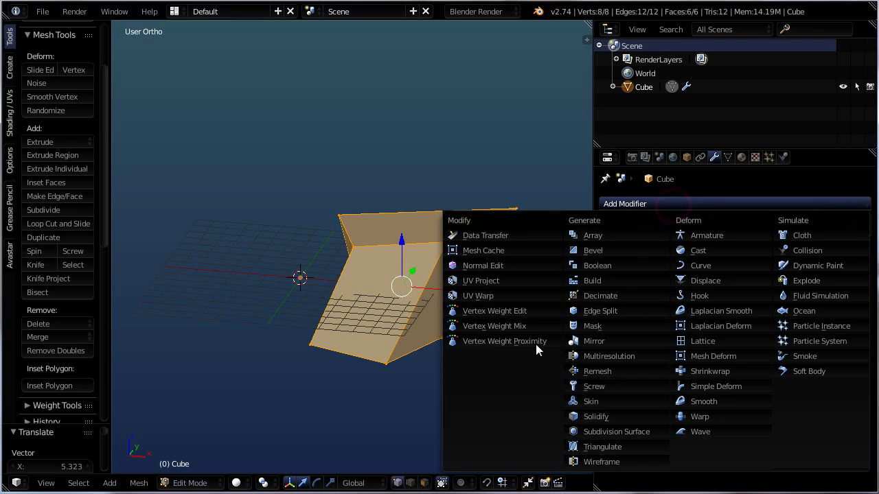
left_click(593, 342)
mouse_move(280, 318)
middle_mouse_down()
mouse_move(298, 332)
mouse_move(343, 337)
middle_mouse_up()
scroll(343, 331, "down", 2)
scroll(319, 298, "up", 2)
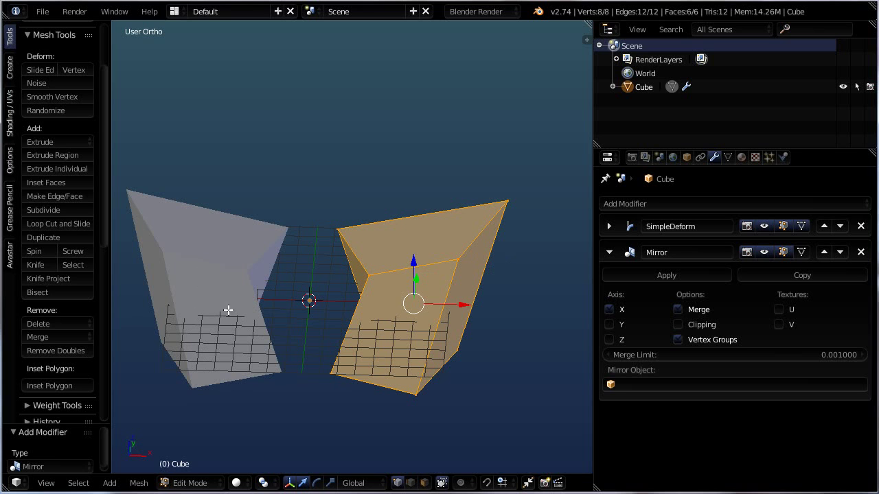
middle_click_drag(229, 309, 213, 270)
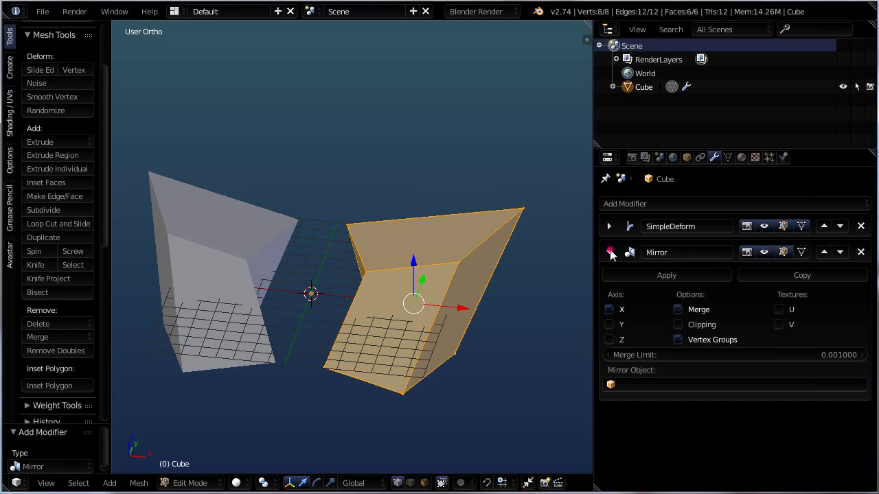
Step: Fold the Mirror panel and move Mirror above SimpleDeform so both halves twist together
left_click(609, 252)
middle_click_drag(418, 333, 583, 275)
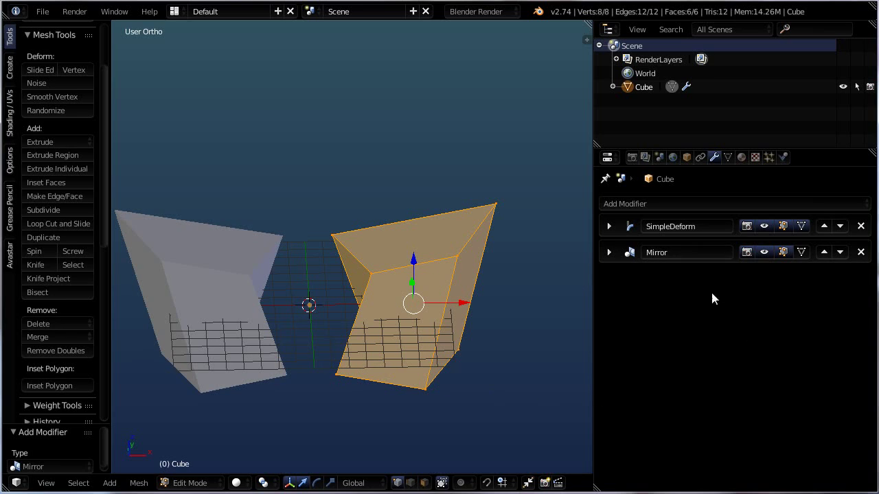
left_click(824, 251)
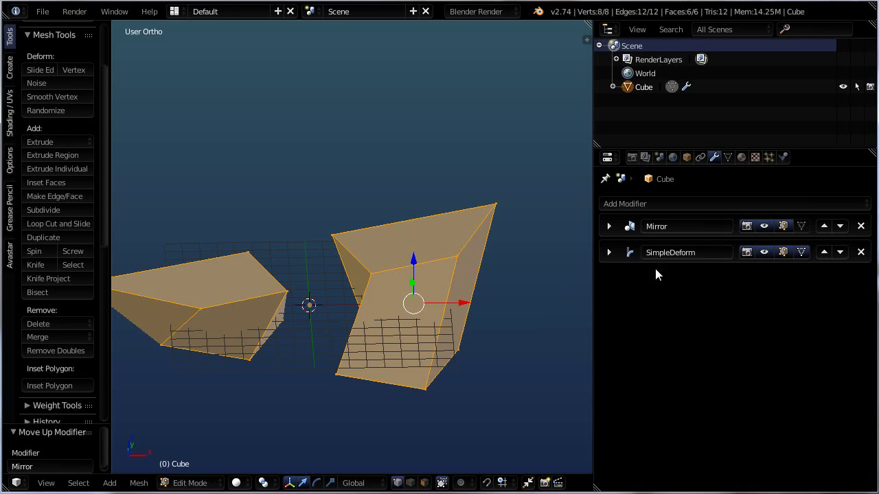
mouse_move(357, 331)
middle_mouse_down()
mouse_move(254, 374)
mouse_move(256, 337)
mouse_move(288, 263)
mouse_move(359, 260)
mouse_move(397, 297)
mouse_move(357, 323)
mouse_move(314, 334)
mouse_move(357, 302)
middle_mouse_up()
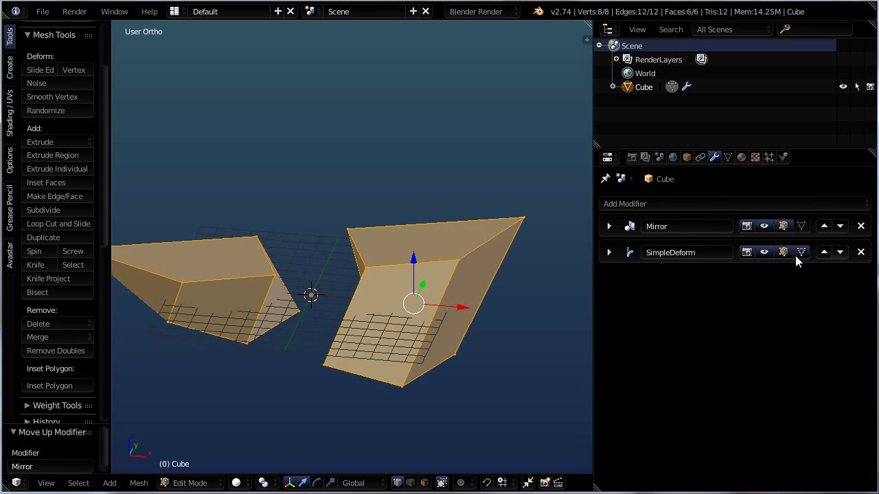
Step: Delete the SimpleDeform modifier, leaving only Mirror, and orbit to a front view
left_click(860, 252)
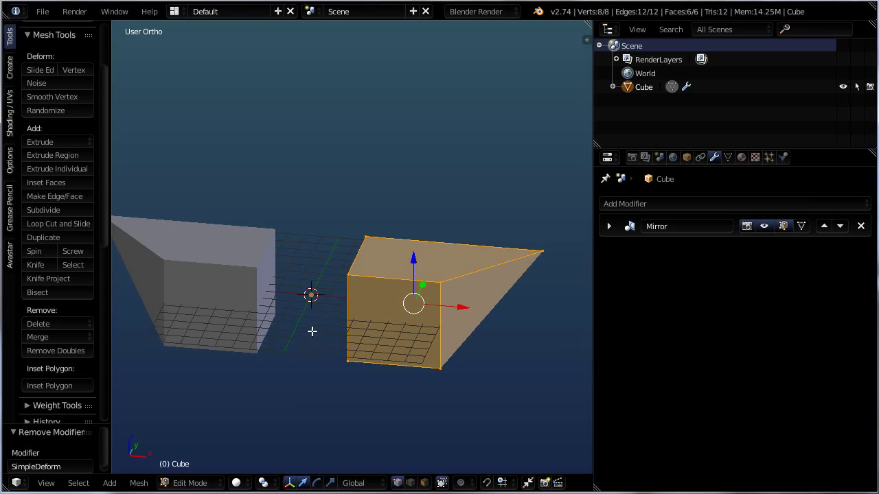
mouse_move(303, 334)
middle_mouse_down()
mouse_move(309, 359)
mouse_move(327, 333)
middle_mouse_up()
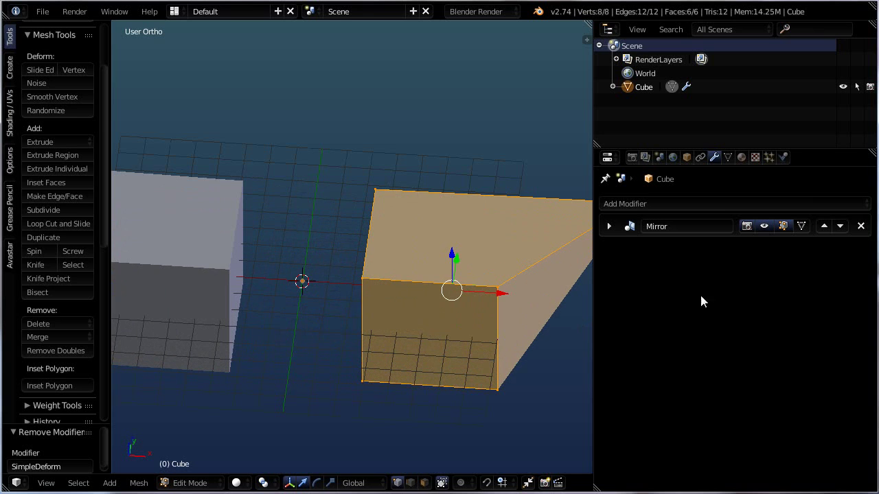
left_click(651, 203)
mouse_move(298, 412)
middle_mouse_down()
mouse_move(383, 377)
mouse_move(368, 375)
middle_mouse_up()
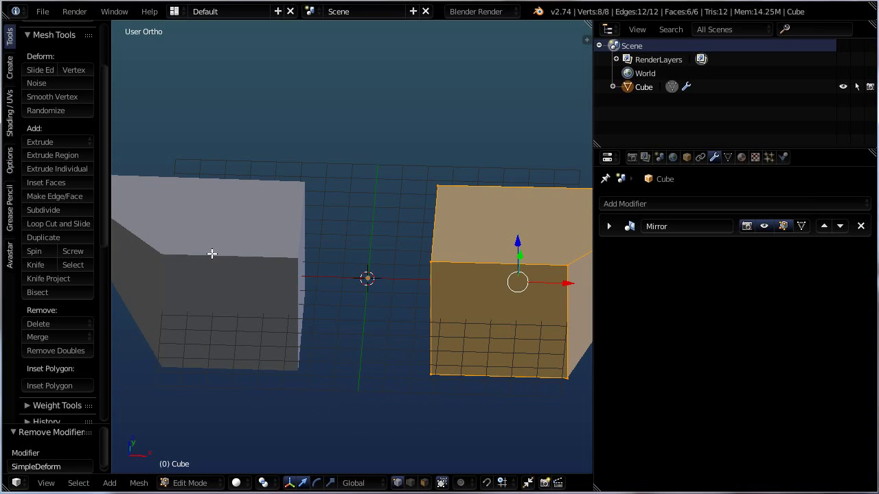
Step: Slide the top corner vertex along X to the centre line and expand the Mirror modifier panel
right_click(436, 261)
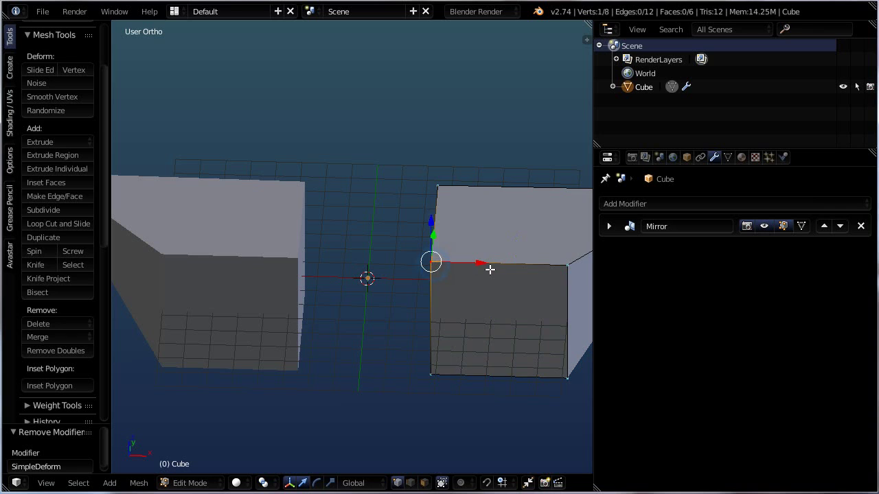
key("g")
key("x")
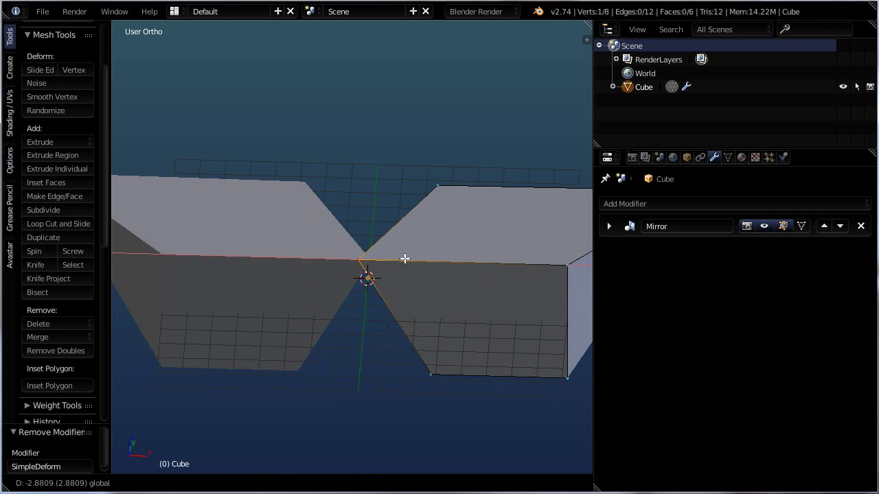
left_click(412, 260)
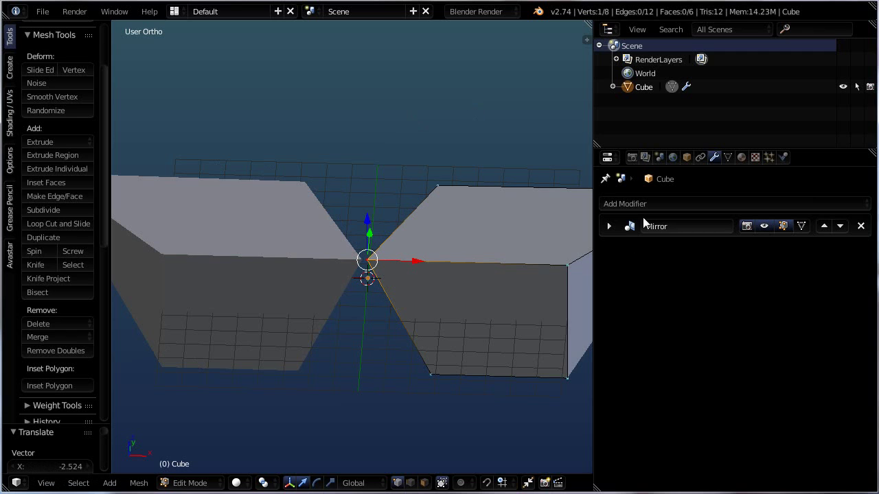
left_click(608, 226)
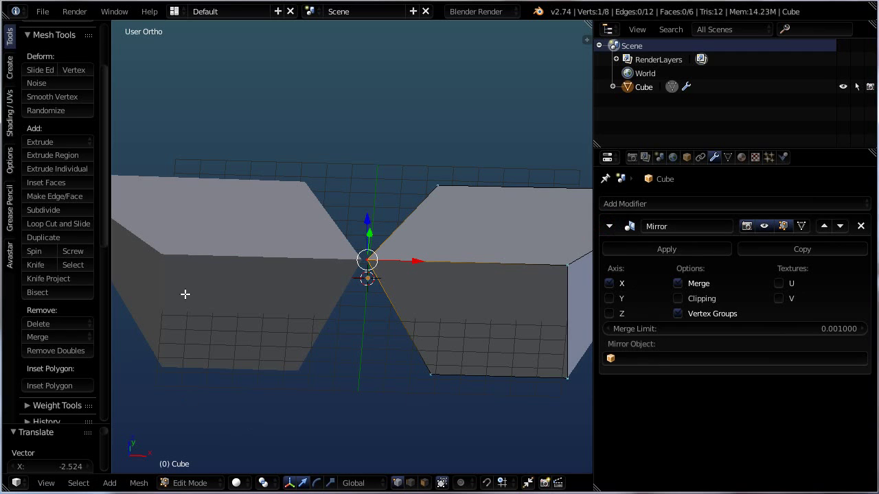
middle_click_drag(490, 302, 473, 320)
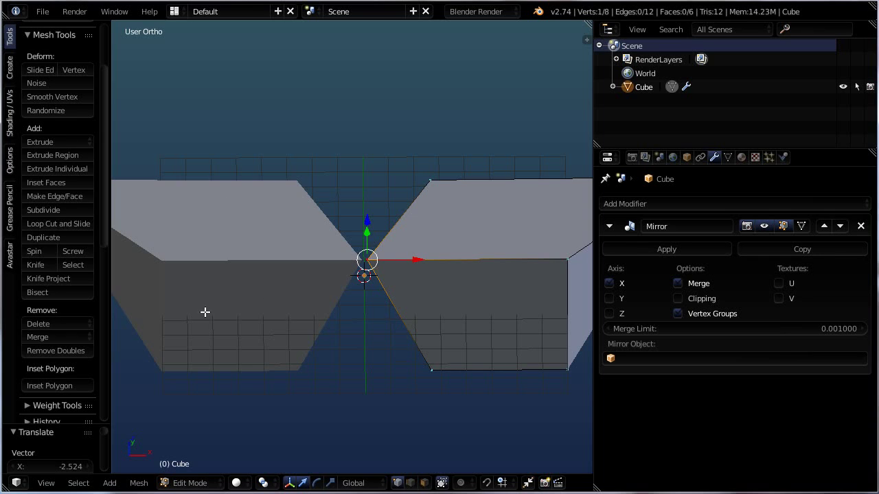
Step: After the apply fails in Edit Mode, switch to Object Mode and apply the Mirror modifier again
left_click(657, 248)
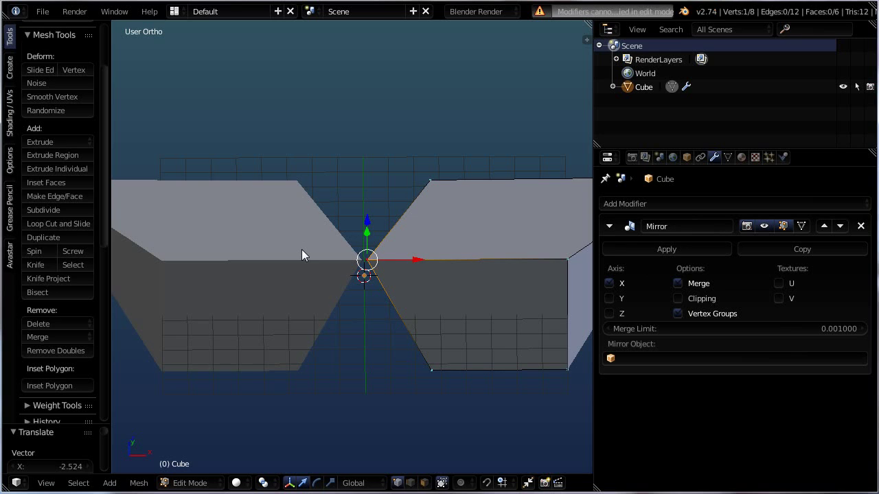
key("Tab")
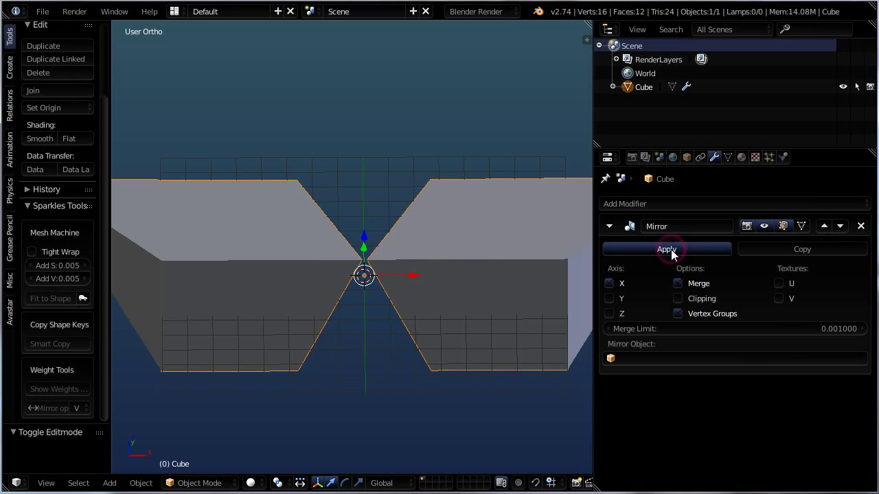
left_click(671, 249)
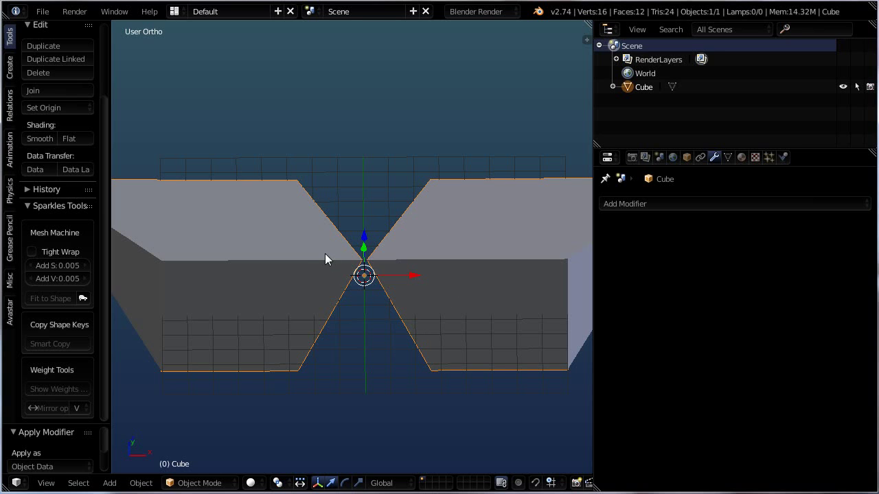
Step: In Edit Mode, slide the left-end vertex and the top vertex along X
key("Tab")
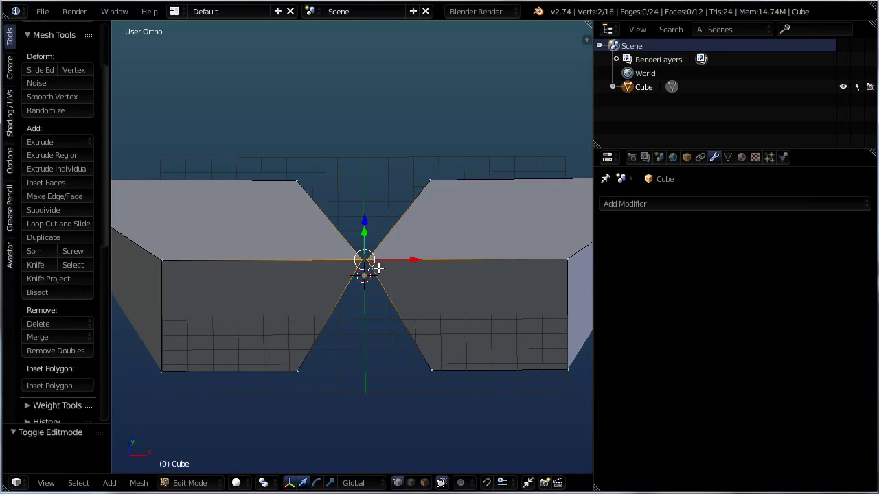
scroll(378, 269, "down", 1)
right_click(198, 261)
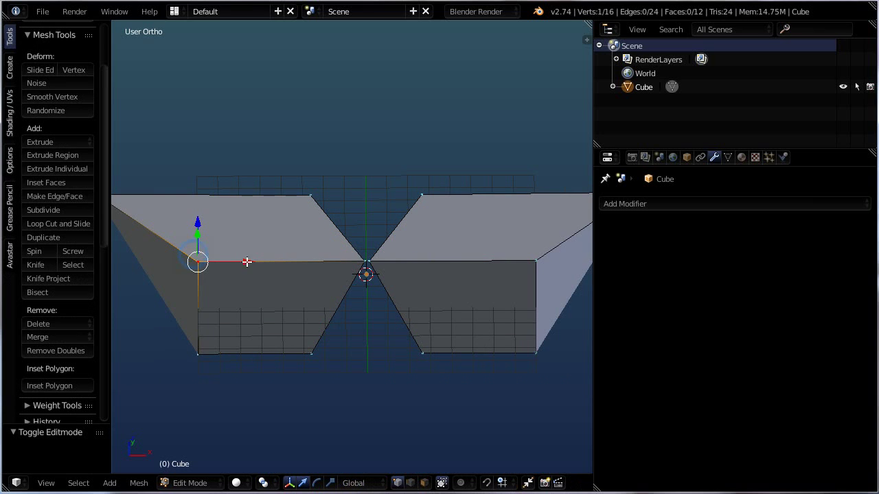
key("g")
key("x")
left_click(295, 213)
right_click(306, 197)
key("g")
key("x")
left_click(321, 192)
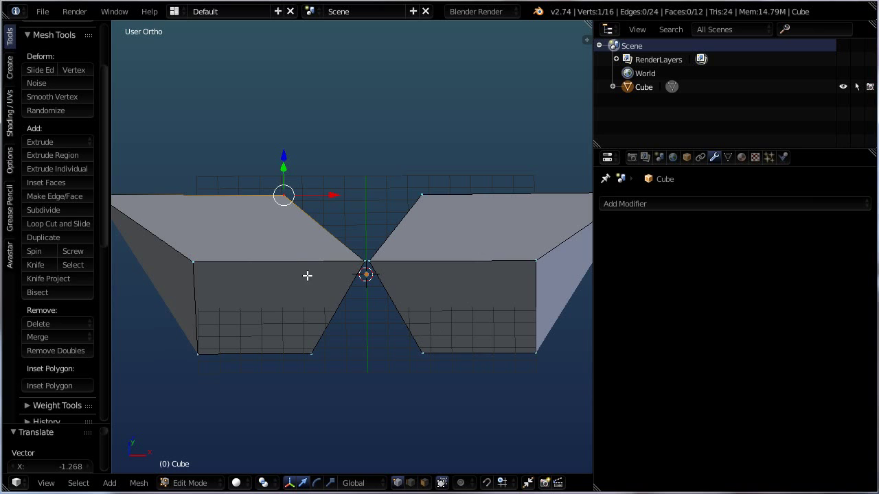
scroll(309, 295, "down", 1)
scroll(333, 295, "down", 3)
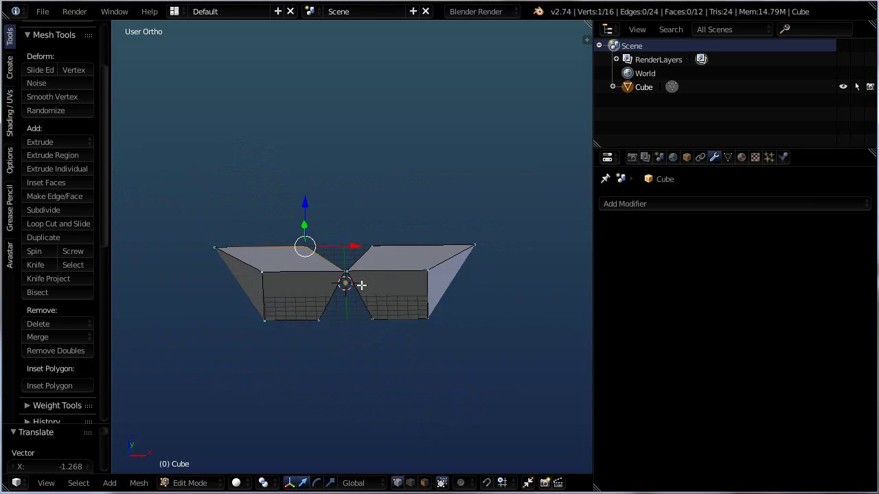
scroll(344, 283, "up", 2)
mouse_move(358, 303)
middle_mouse_down()
mouse_move(366, 306)
mouse_move(345, 284)
middle_mouse_up()
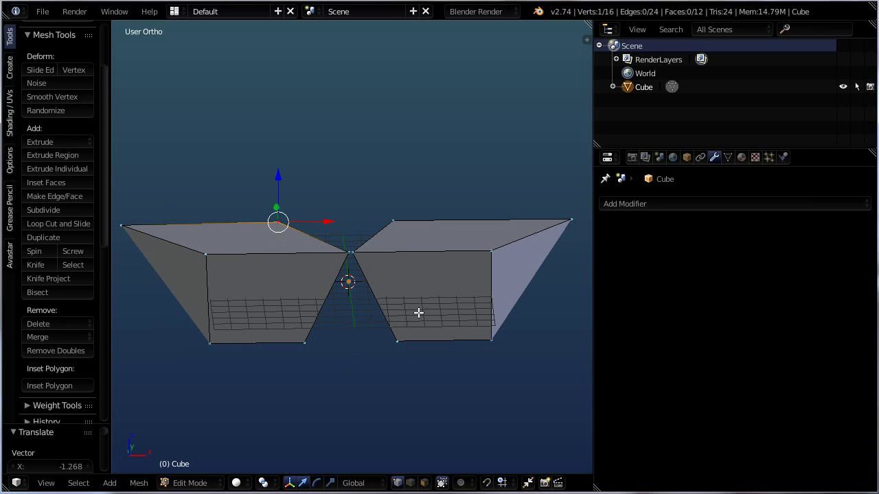
Step: Undo and redo back to the mirrored mesh in Object Mode, then delete the cube with X
key("ctrl+z")
key("ctrl+z")
key("ctrl+z")
key("ctrl+z")
key("ctrl+z")
key("a")
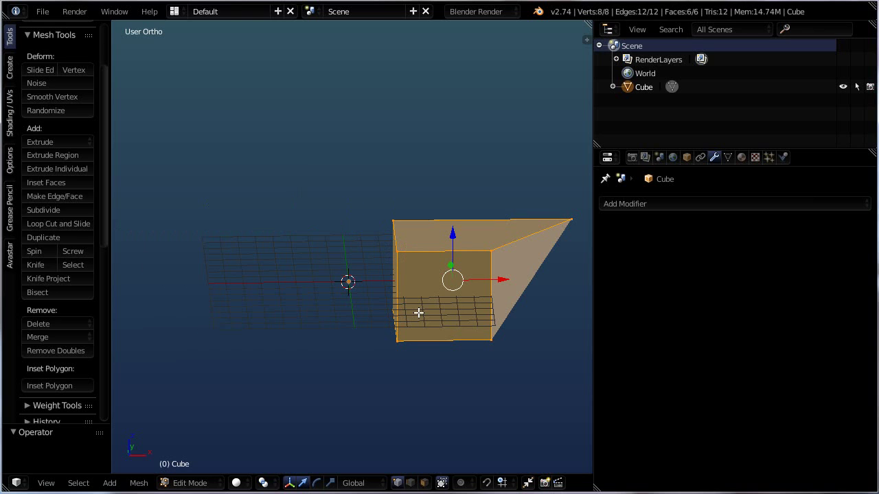
key("ctrl+z")
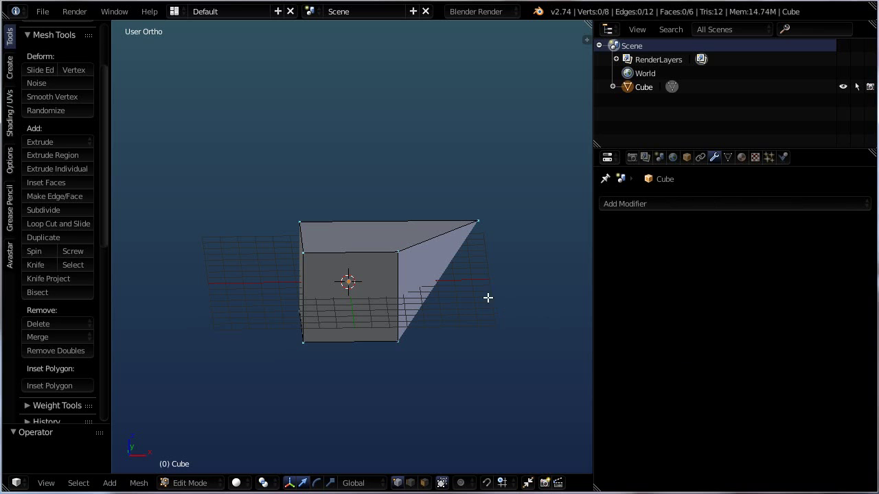
key("a")
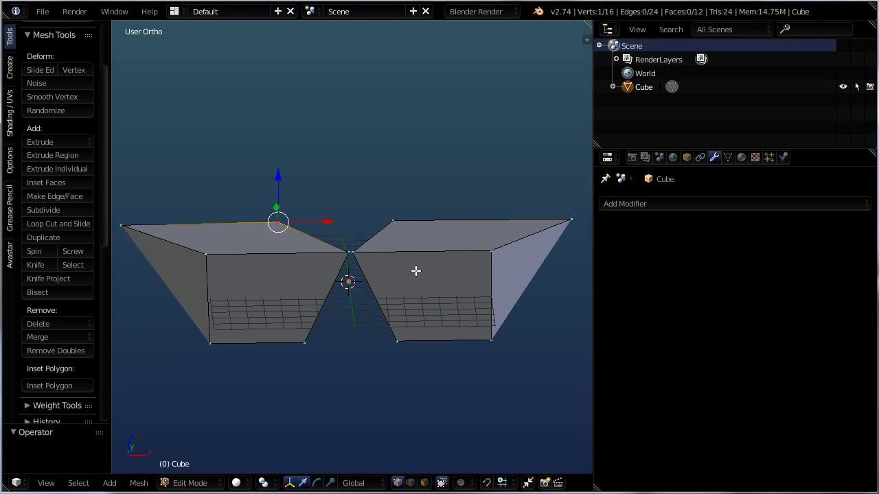
key("Tab")
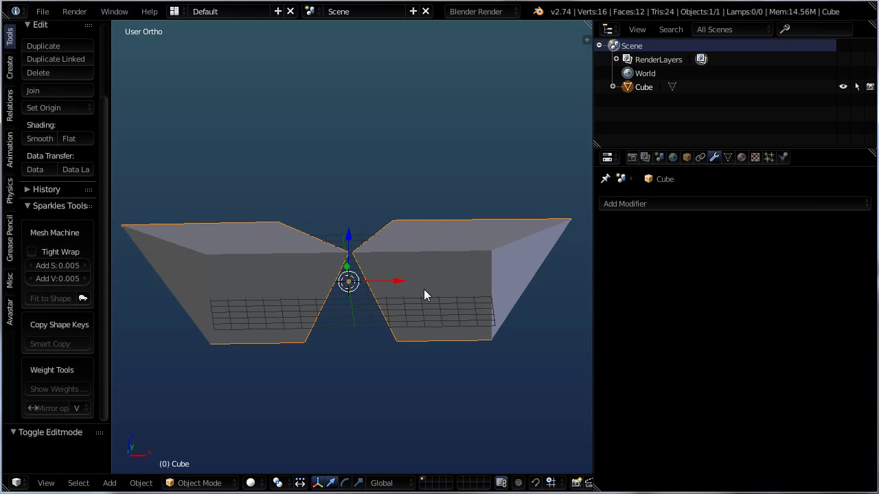
key("ctrl+z")
key("ctrl+z")
key("ctrl+z")
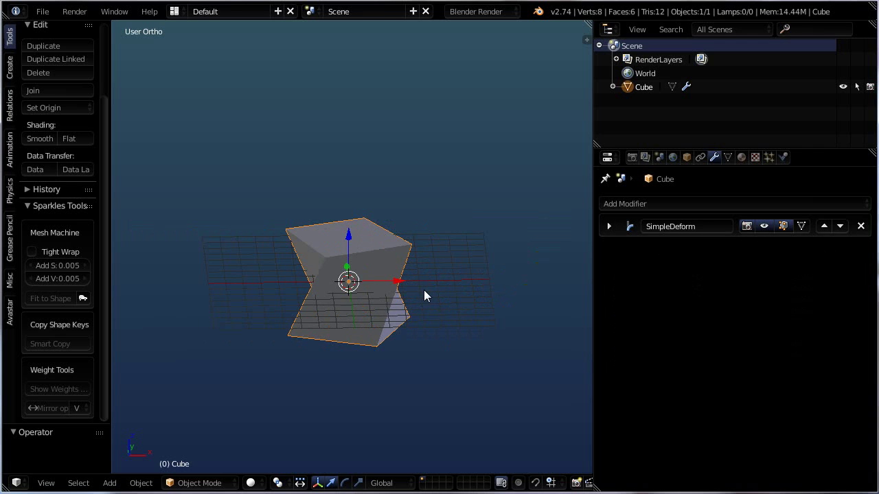
key("ctrl+shift+z")
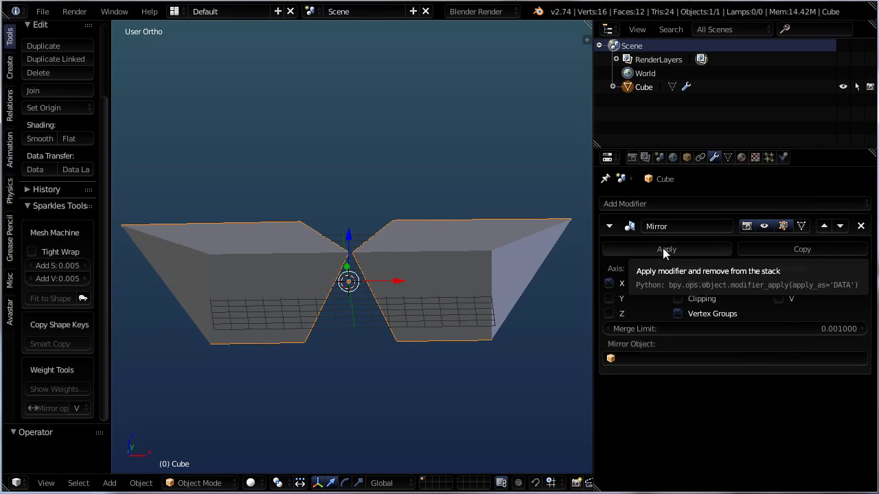
key("x")
Step: Confirm the deletion, widen the 3D view, and add a new Mesh > Cube
left_click(374, 296)
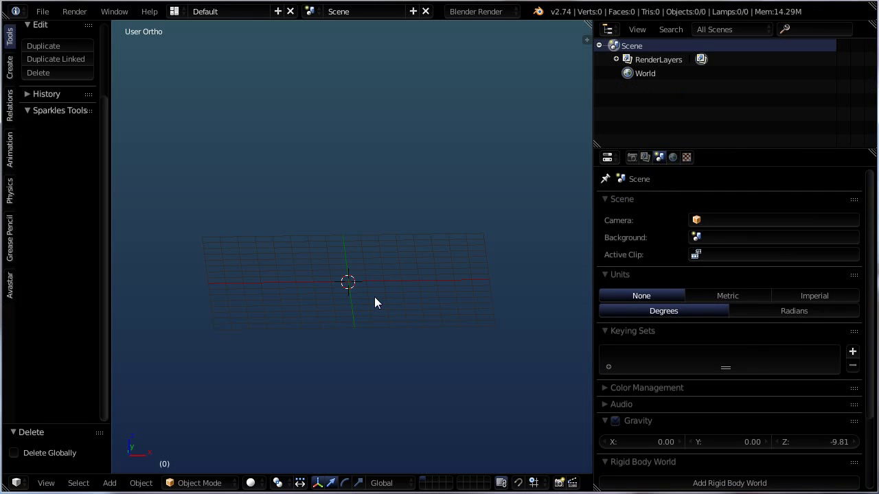
scroll(376, 296, "up", 3)
middle_click_drag(374, 288, 359, 277)
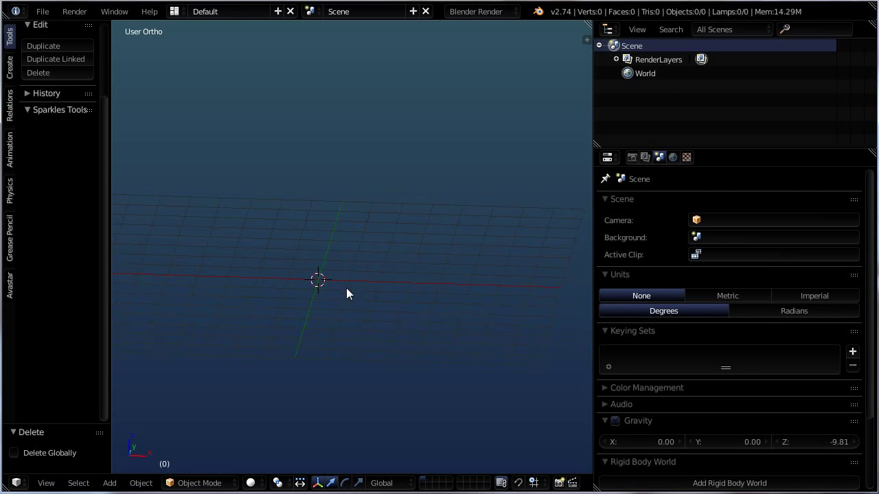
middle_click_drag(336, 313, 377, 329, "shift")
left_click_drag(591, 270, 775, 257)
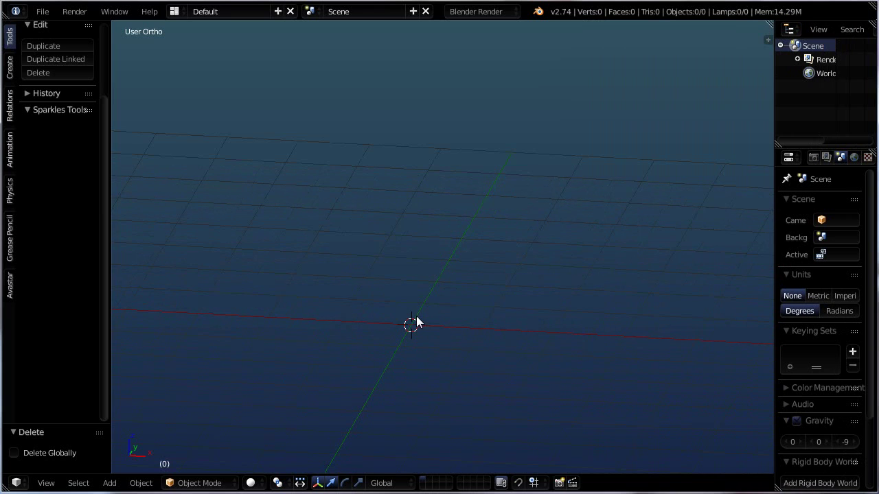
key("shift+a")
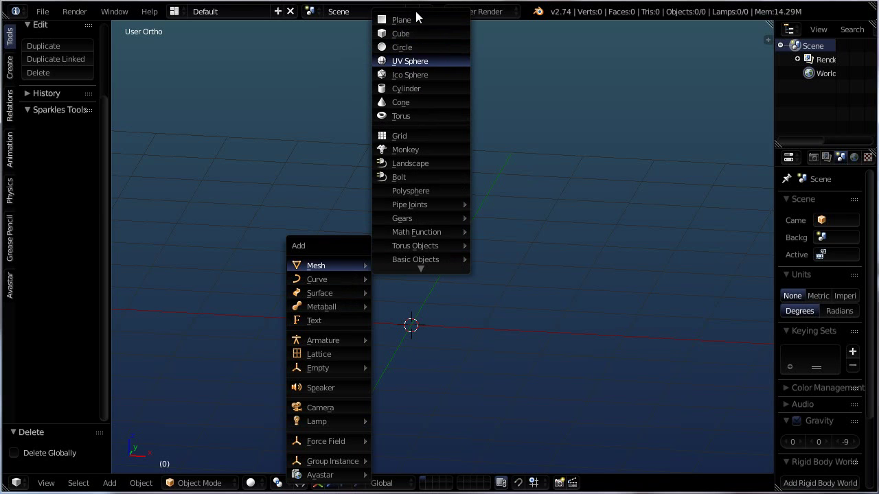
left_click(414, 34)
scroll(434, 351, "down", 2)
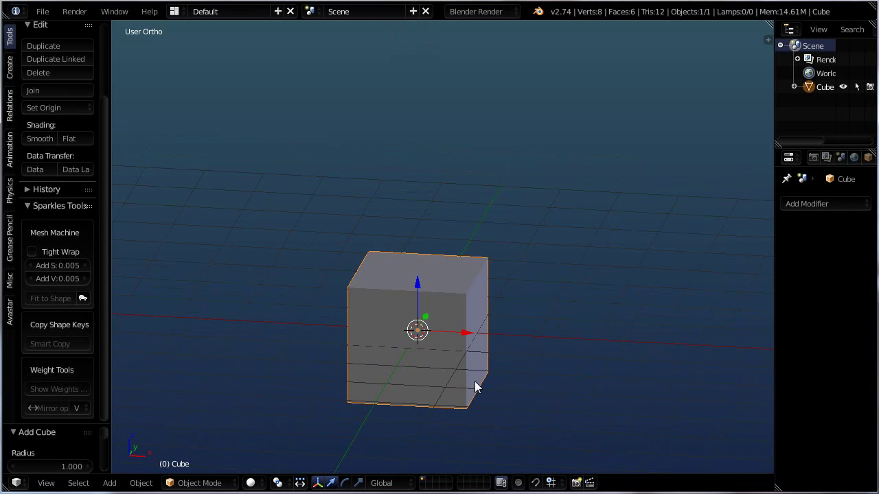
Step: In Front view, move the cube upper right, then lower right, then upper left
mouse_move(477, 386)
middle_mouse_down("shift")
mouse_move(466, 330)
mouse_move(356, 471)
mouse_move(336, 440)
middle_mouse_up("shift")
key("KP_1")
key("g")
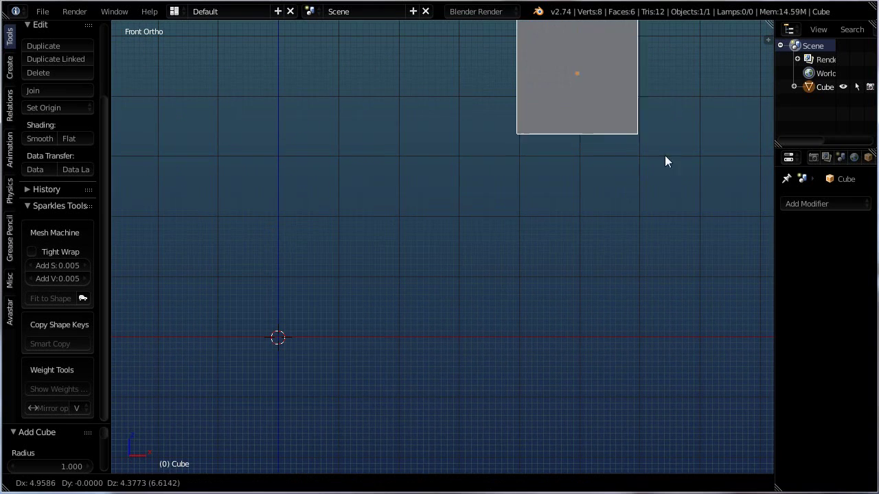
left_click(711, 216)
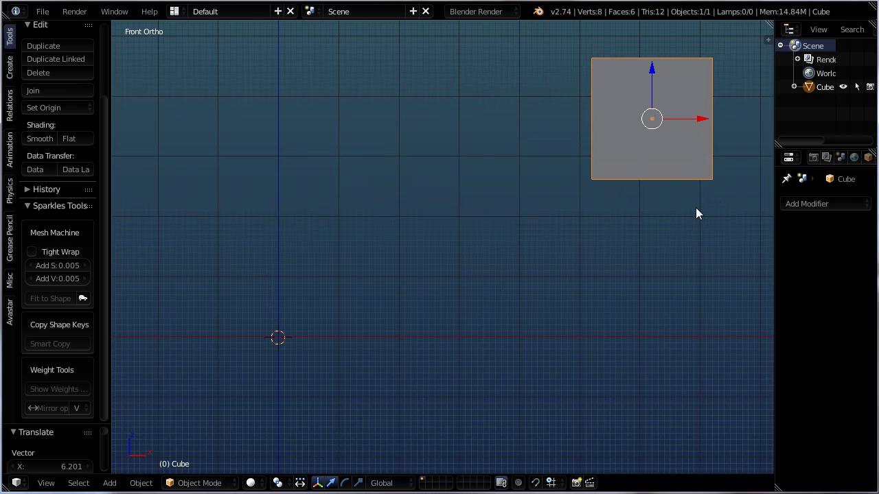
key("g")
left_click(663, 453)
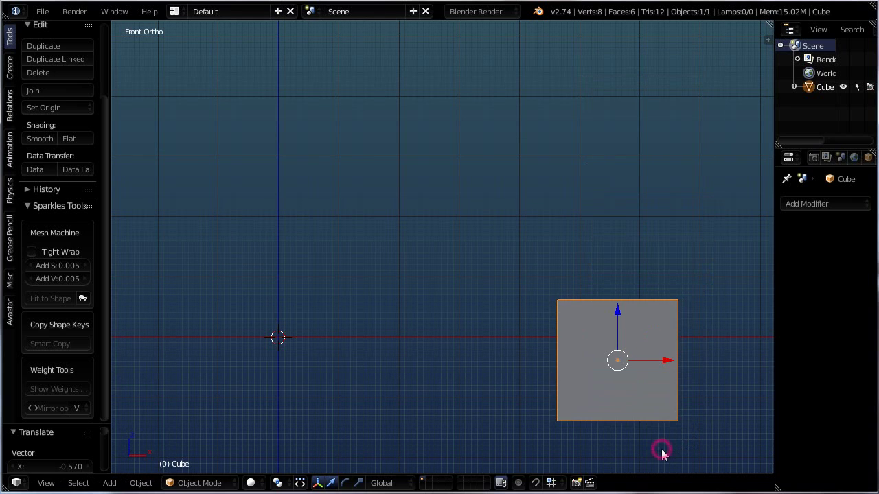
key("g")
left_click(243, 182)
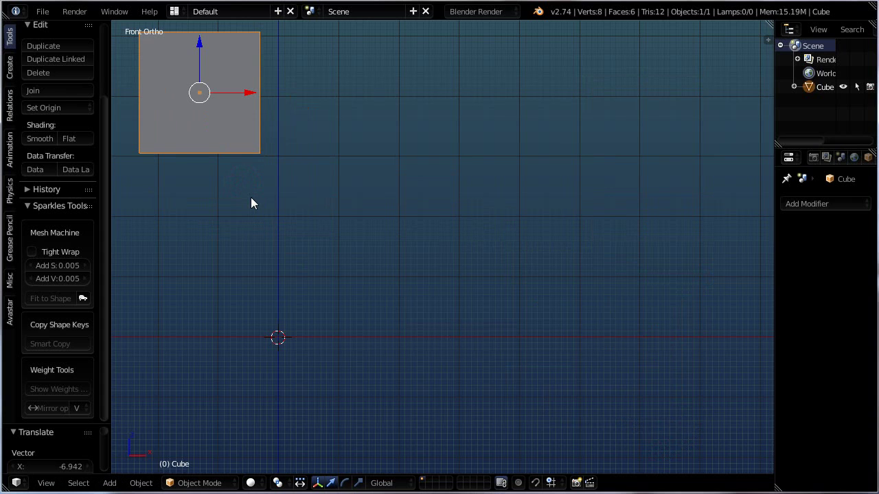
Step: In Edit Mode, move the cube's mesh to three different spots
key("Tab")
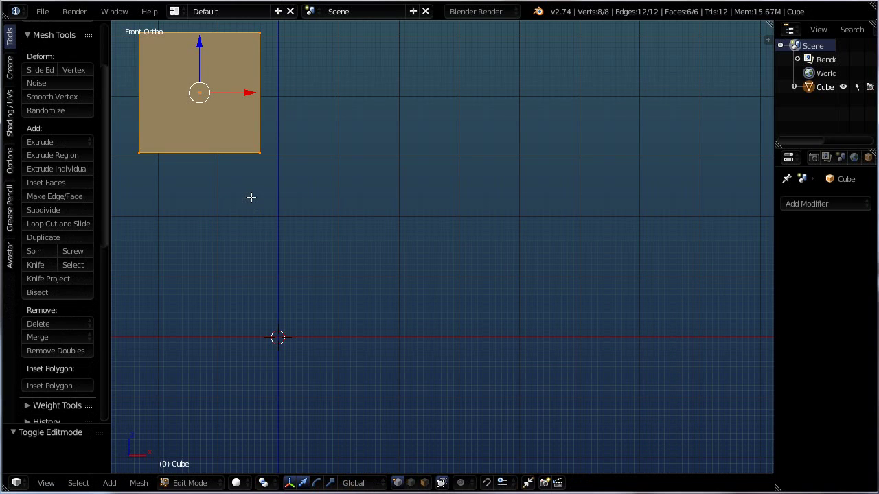
key("g")
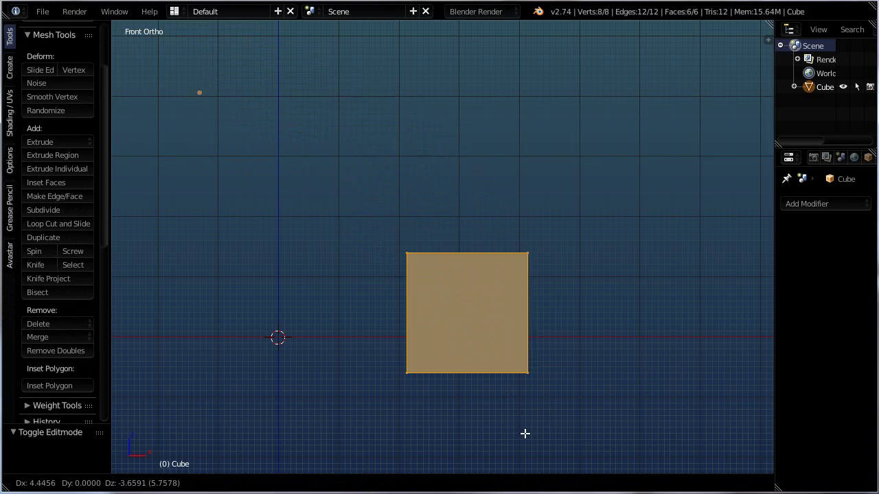
left_click(528, 451)
key("g")
left_click(639, 171)
key("g")
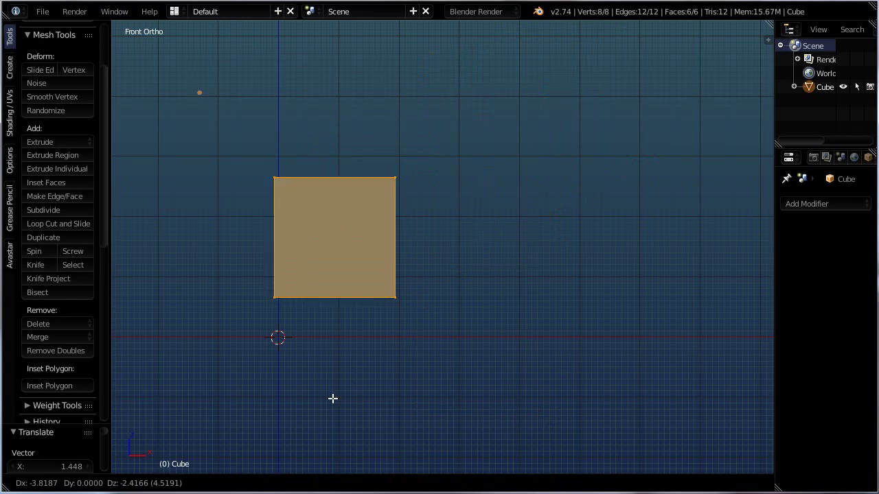
left_click(300, 437)
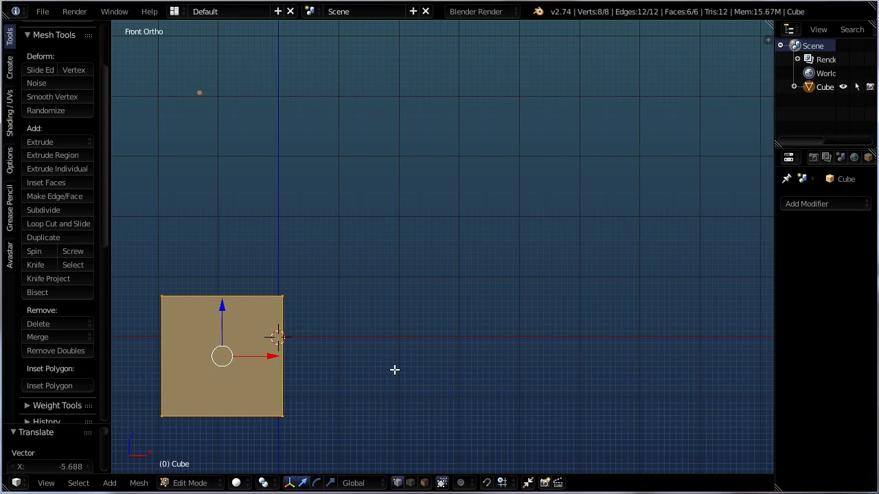
Step: Undo the three mesh moves, returning the mesh to its original position
key("ctrl+z")
key("ctrl+z")
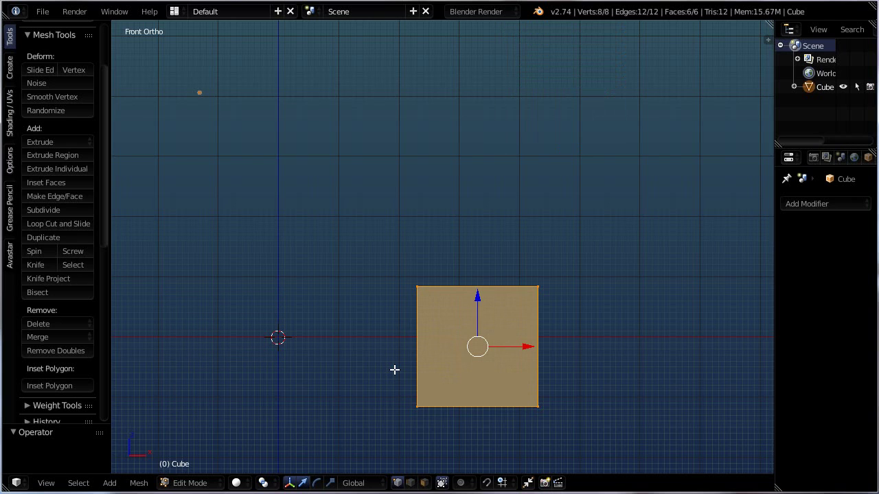
key("ctrl+z")
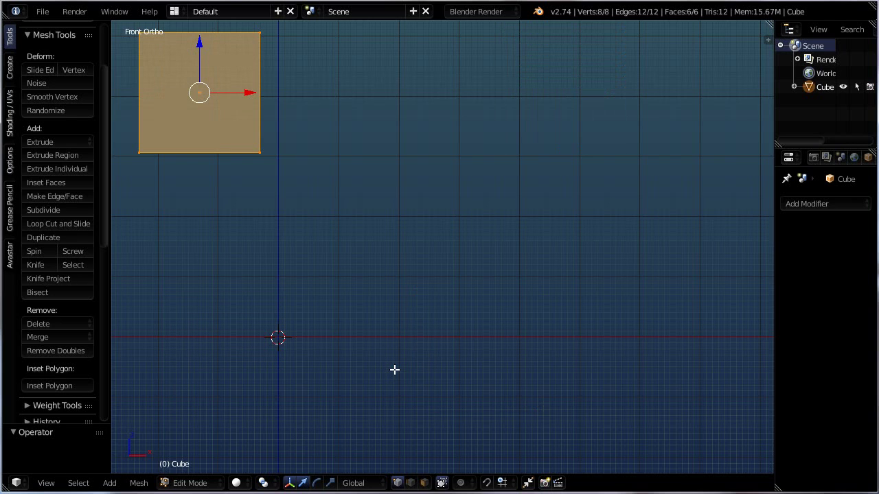
key("ctrl+z")
scroll(359, 357, "down", 2)
scroll(364, 358, "down", 3)
scroll(363, 343, "up", 2)
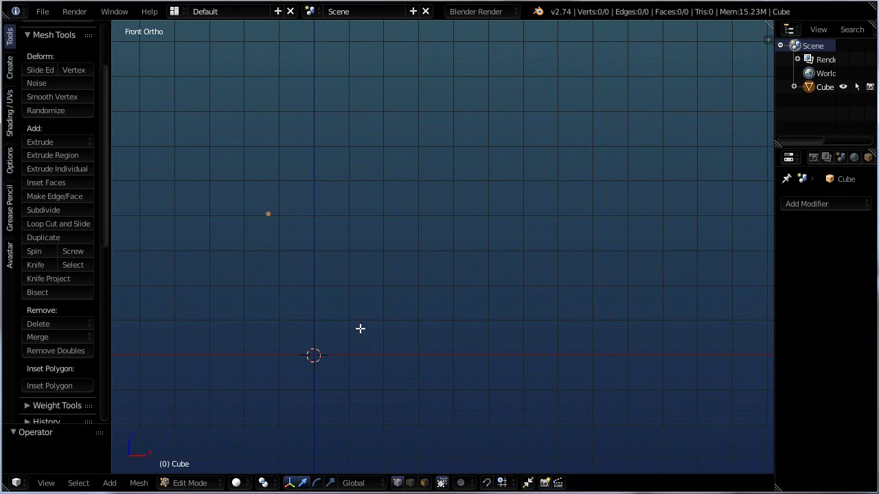
Step: Redo to restore the mesh, return to Object Mode, and reset the cube's location to the origin
key("ctrl+shift+z")
scroll(312, 264, "up", 2)
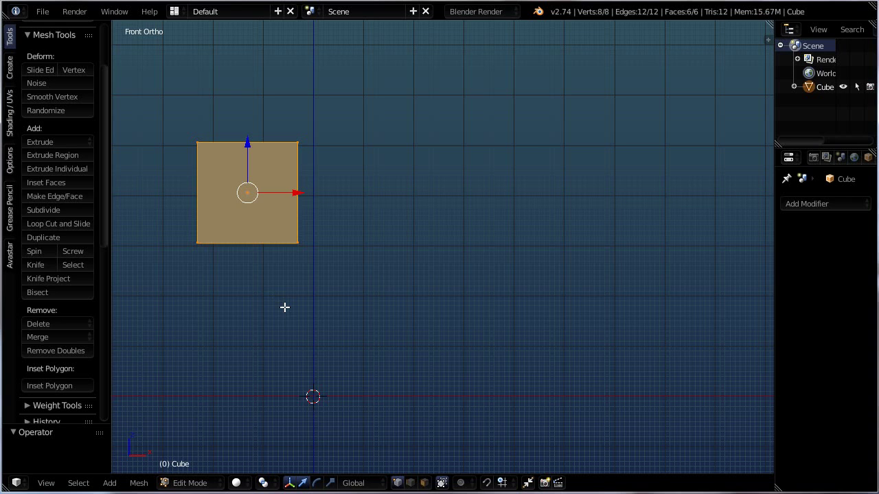
key("Tab")
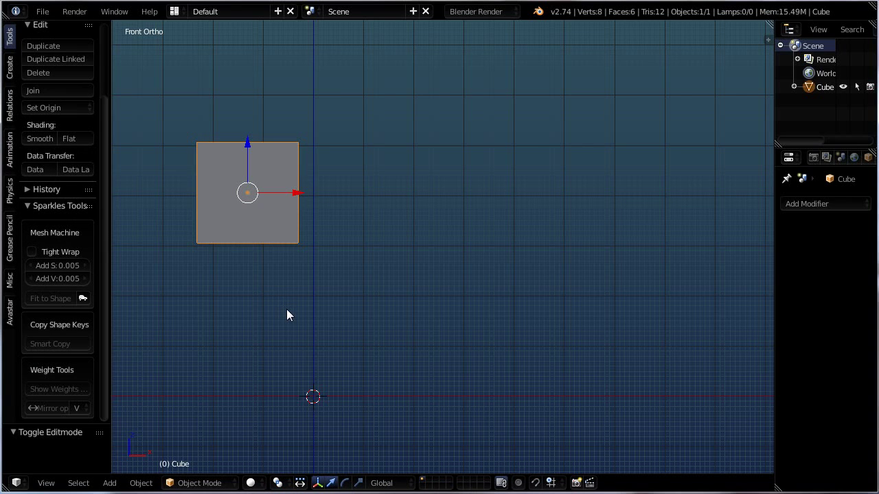
key("ctrl+z")
key("ctrl+z")
key("ctrl+z")
key("ctrl+z")
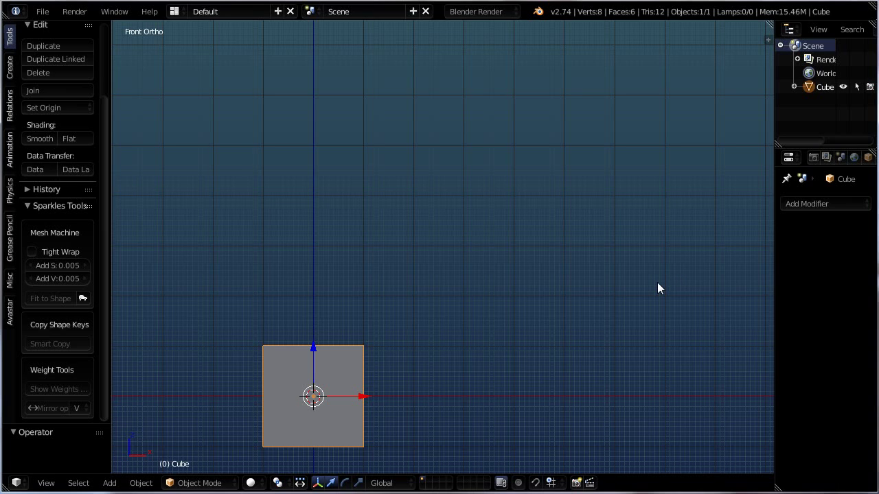
Step: Add a Simple Deform modifier to the cube, keeping the default 45° Twist
left_click(793, 204)
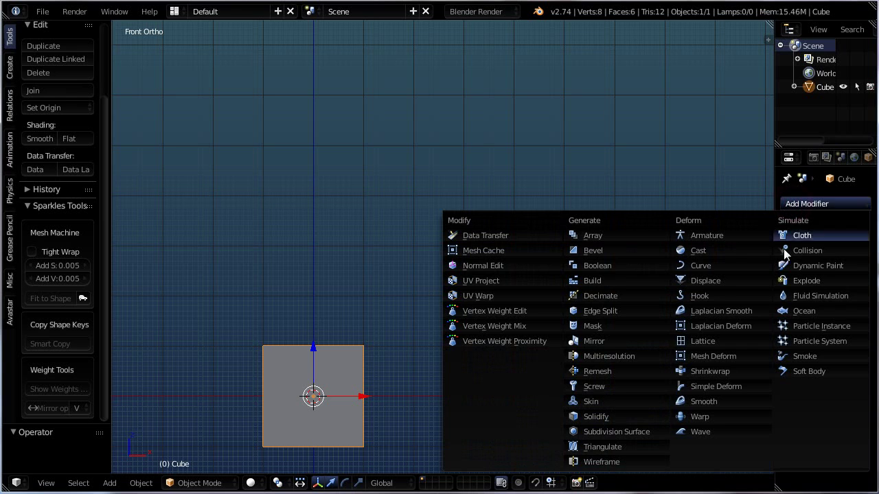
left_click(696, 390)
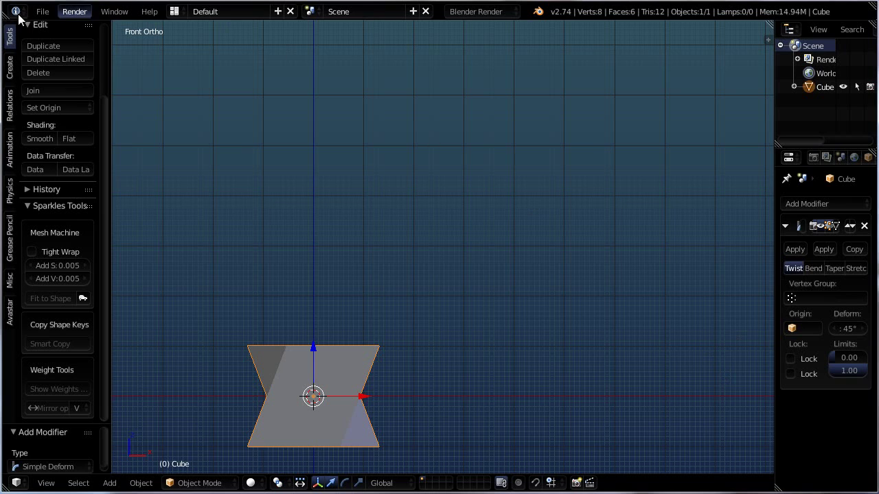
left_click(43, 11)
mouse_move(63, 286)
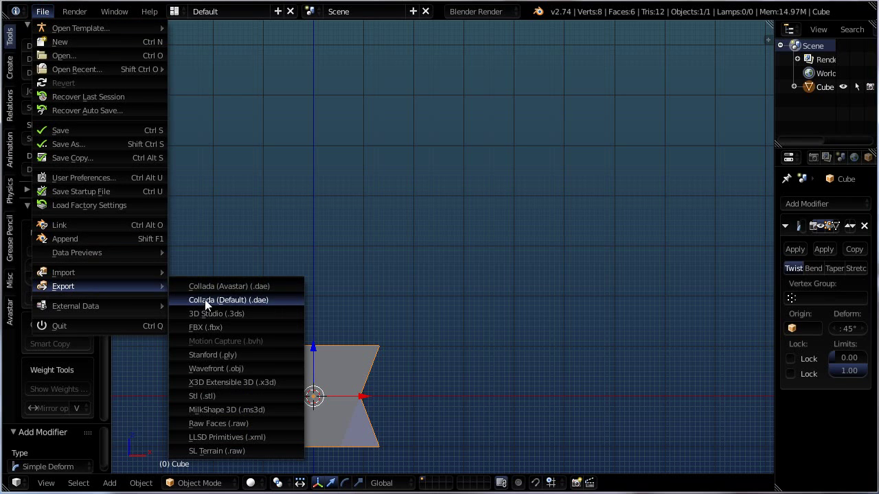
left_click(62, 351)
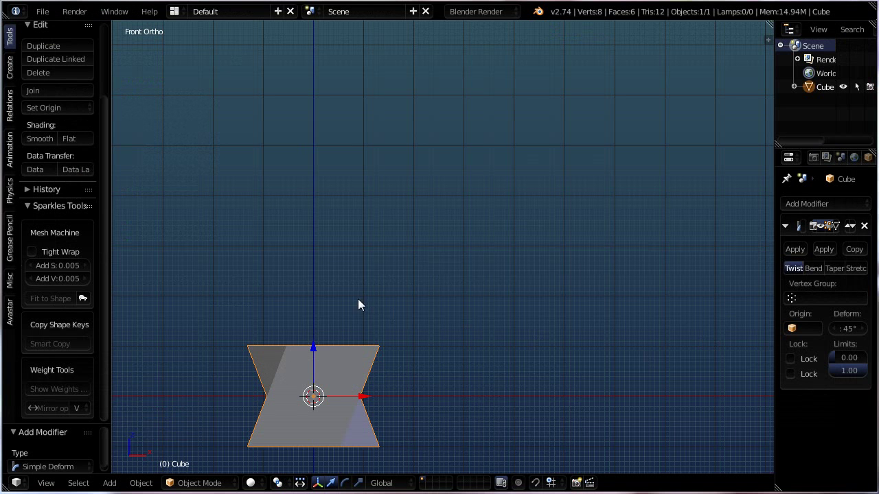
middle_click_drag(357, 304, 367, 308)
scroll(481, 233, "down", 3)
mouse_move(473, 263)
middle_mouse_down()
mouse_move(430, 334)
mouse_move(432, 285)
mouse_move(420, 306)
middle_mouse_up()
scroll(428, 309, "up", 3)
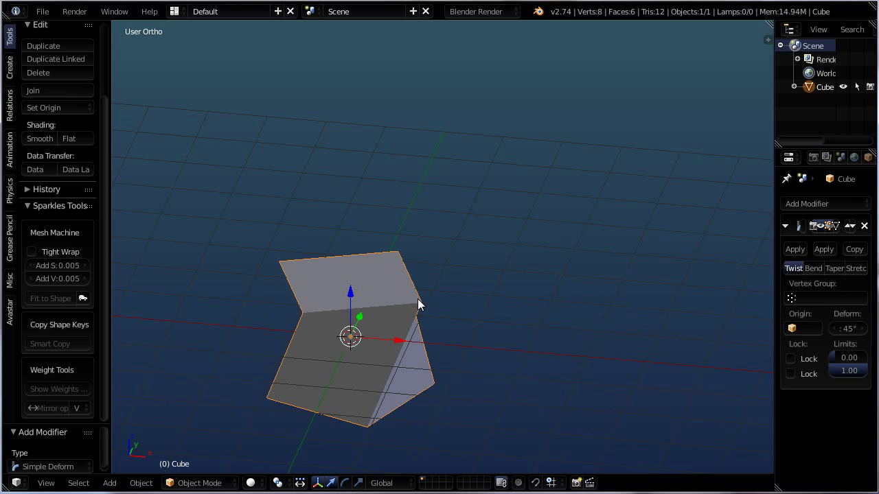
middle_click_drag(426, 349, 416, 337)
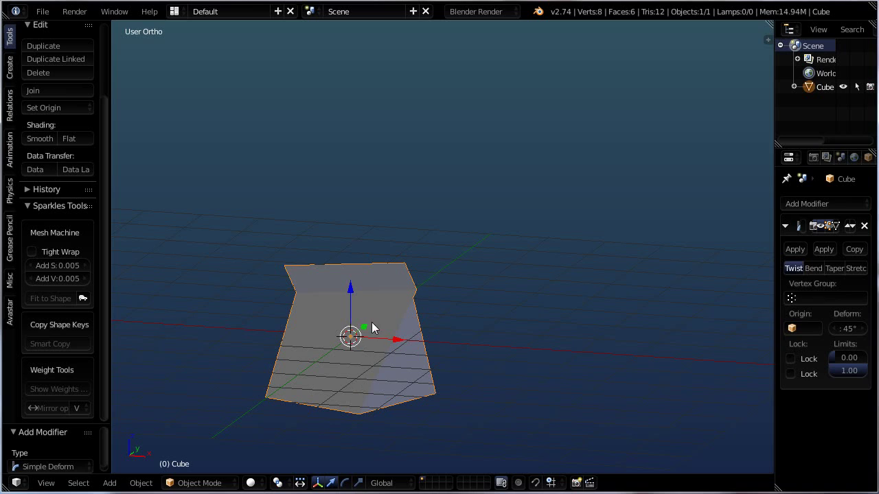